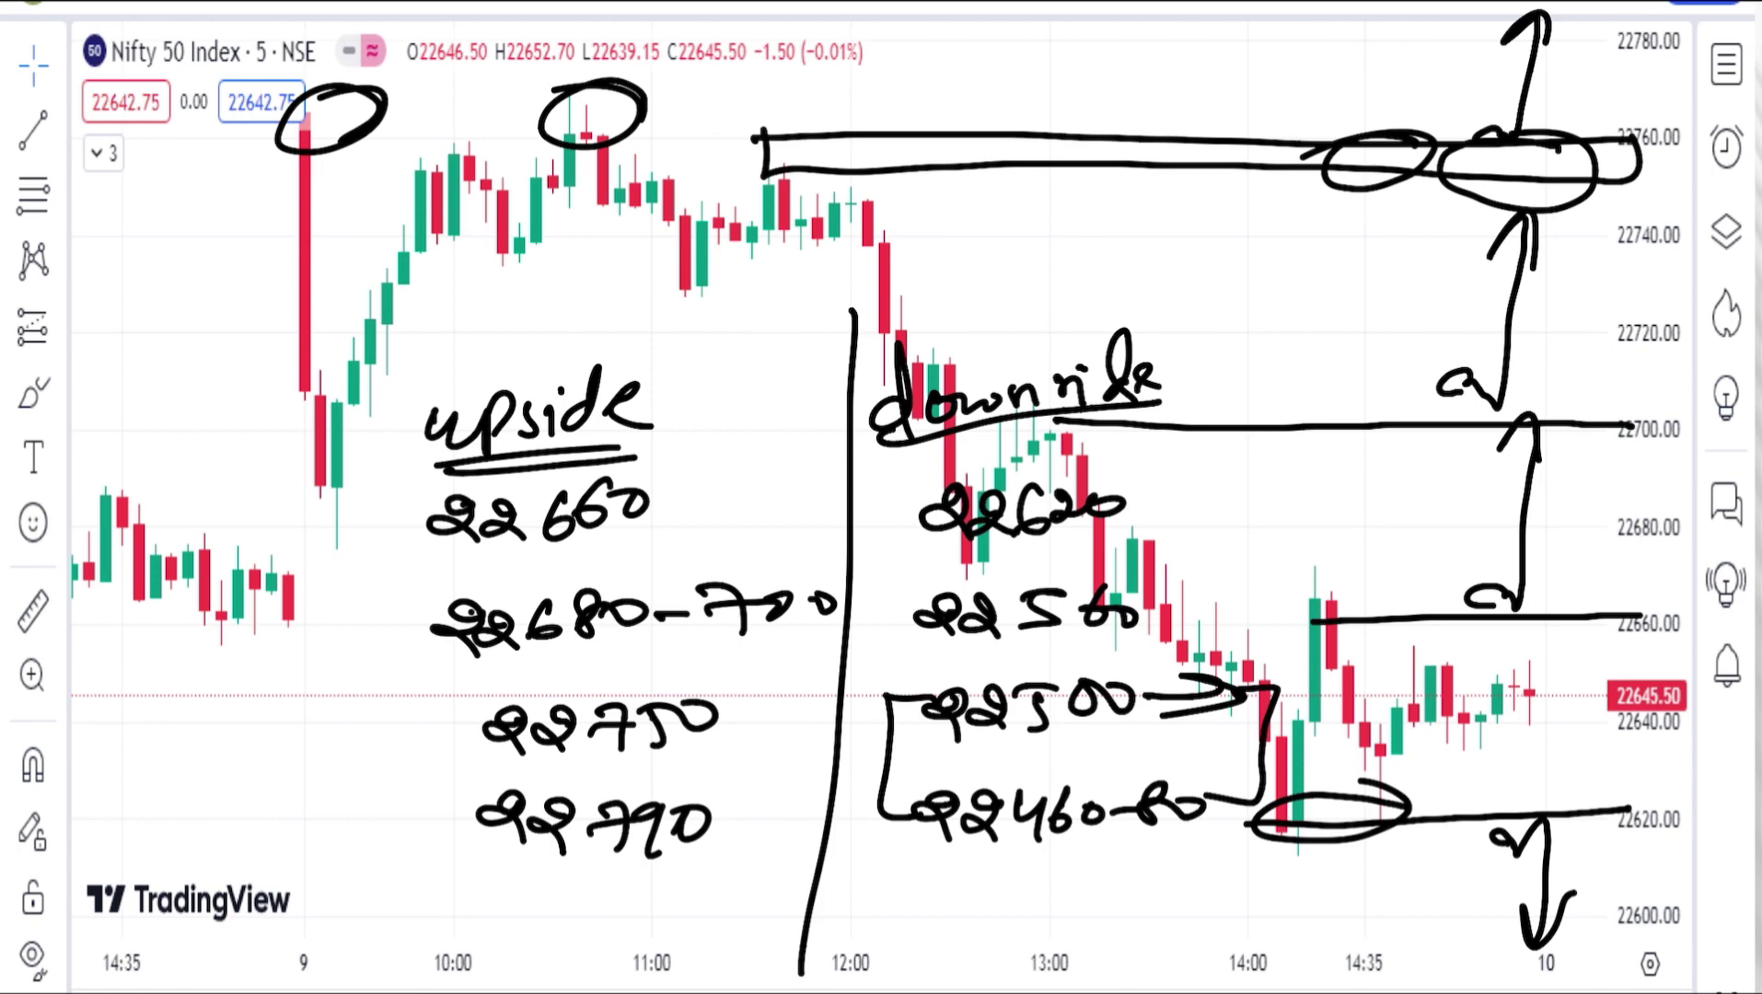
Mark the handwritten upside and downside level lists on the Nifty 50 chart with freehand strokes.
mouse_move(416, 348)
mouse_down()
mouse_move(1215, 310)
mouse_move(407, 337)
mouse_move(394, 906)
mouse_move(791, 936)
mouse_up()
mouse_move(1183, 309)
mouse_down()
mouse_move(1311, 490)
mouse_move(1326, 925)
mouse_move(829, 934)
mouse_up()
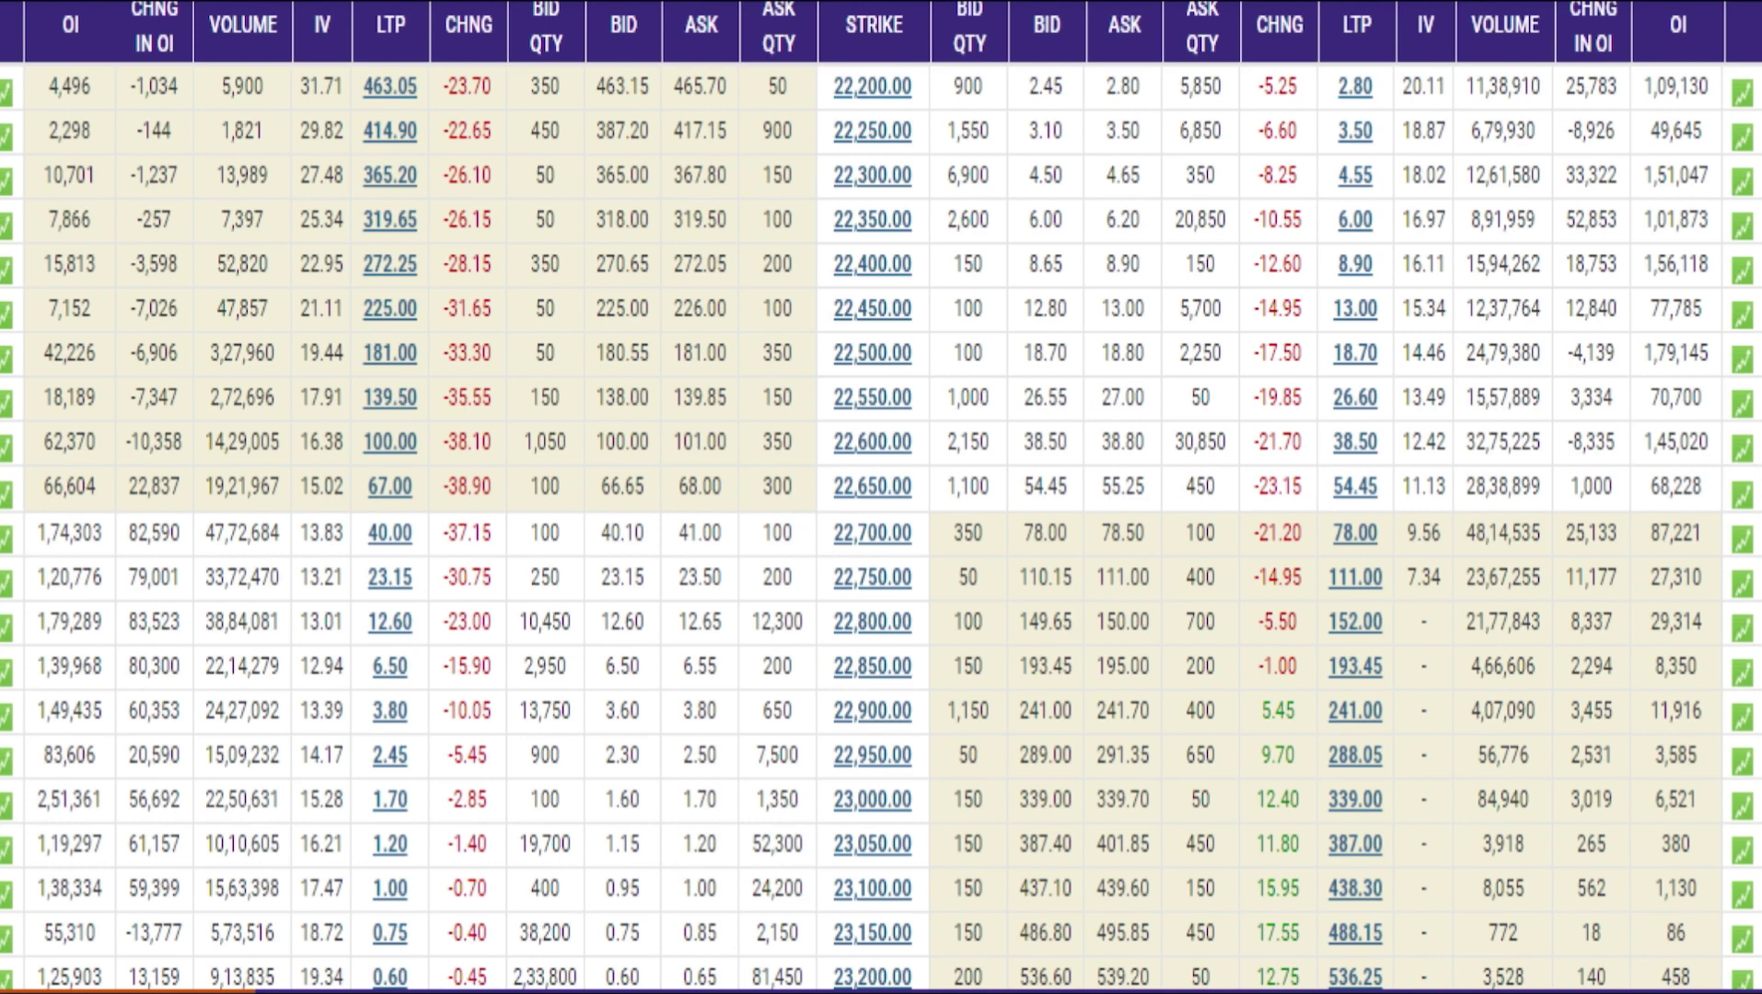
Underline the 22,700, 22,800 and 22,900 strikes in the option chain.
drag(816, 553, 921, 544)
drag(816, 636, 909, 629)
drag(818, 731, 929, 720)
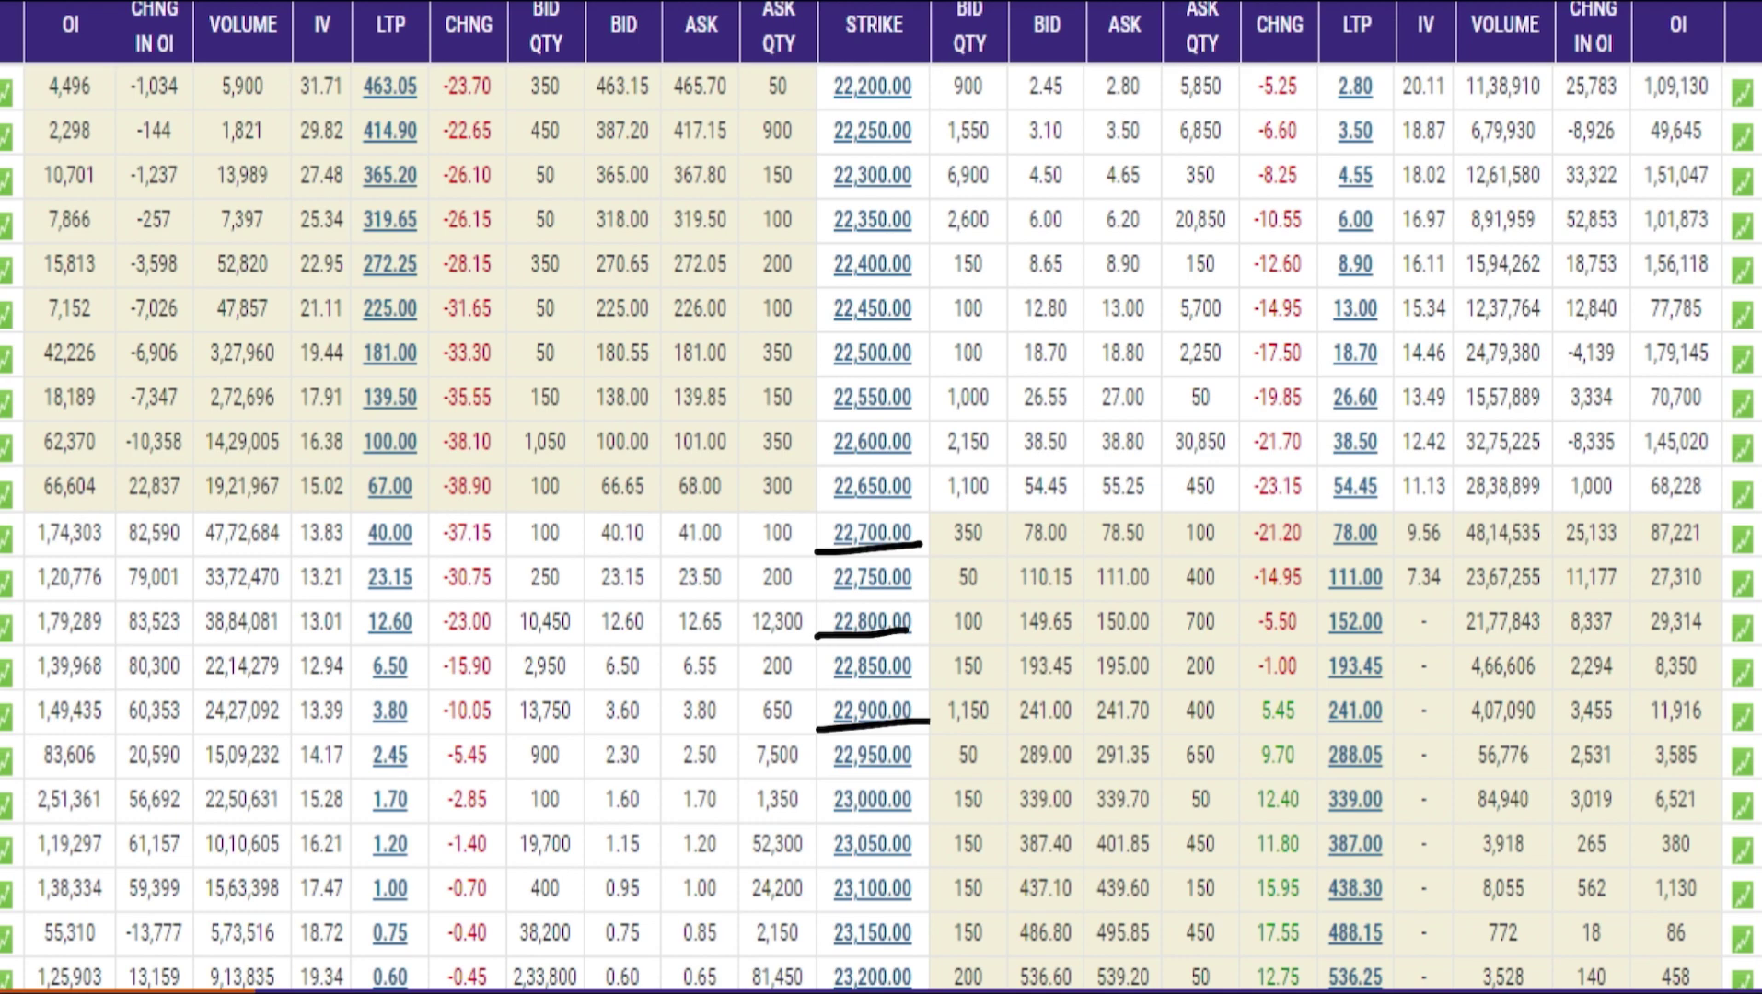
Bracket the call open interest rows from 22,700 to 22,950 and tick the change in OI for strikes 22,700 to 22,850.
mouse_move(48, 511)
mouse_down()
mouse_move(3, 694)
mouse_move(44, 781)
mouse_up()
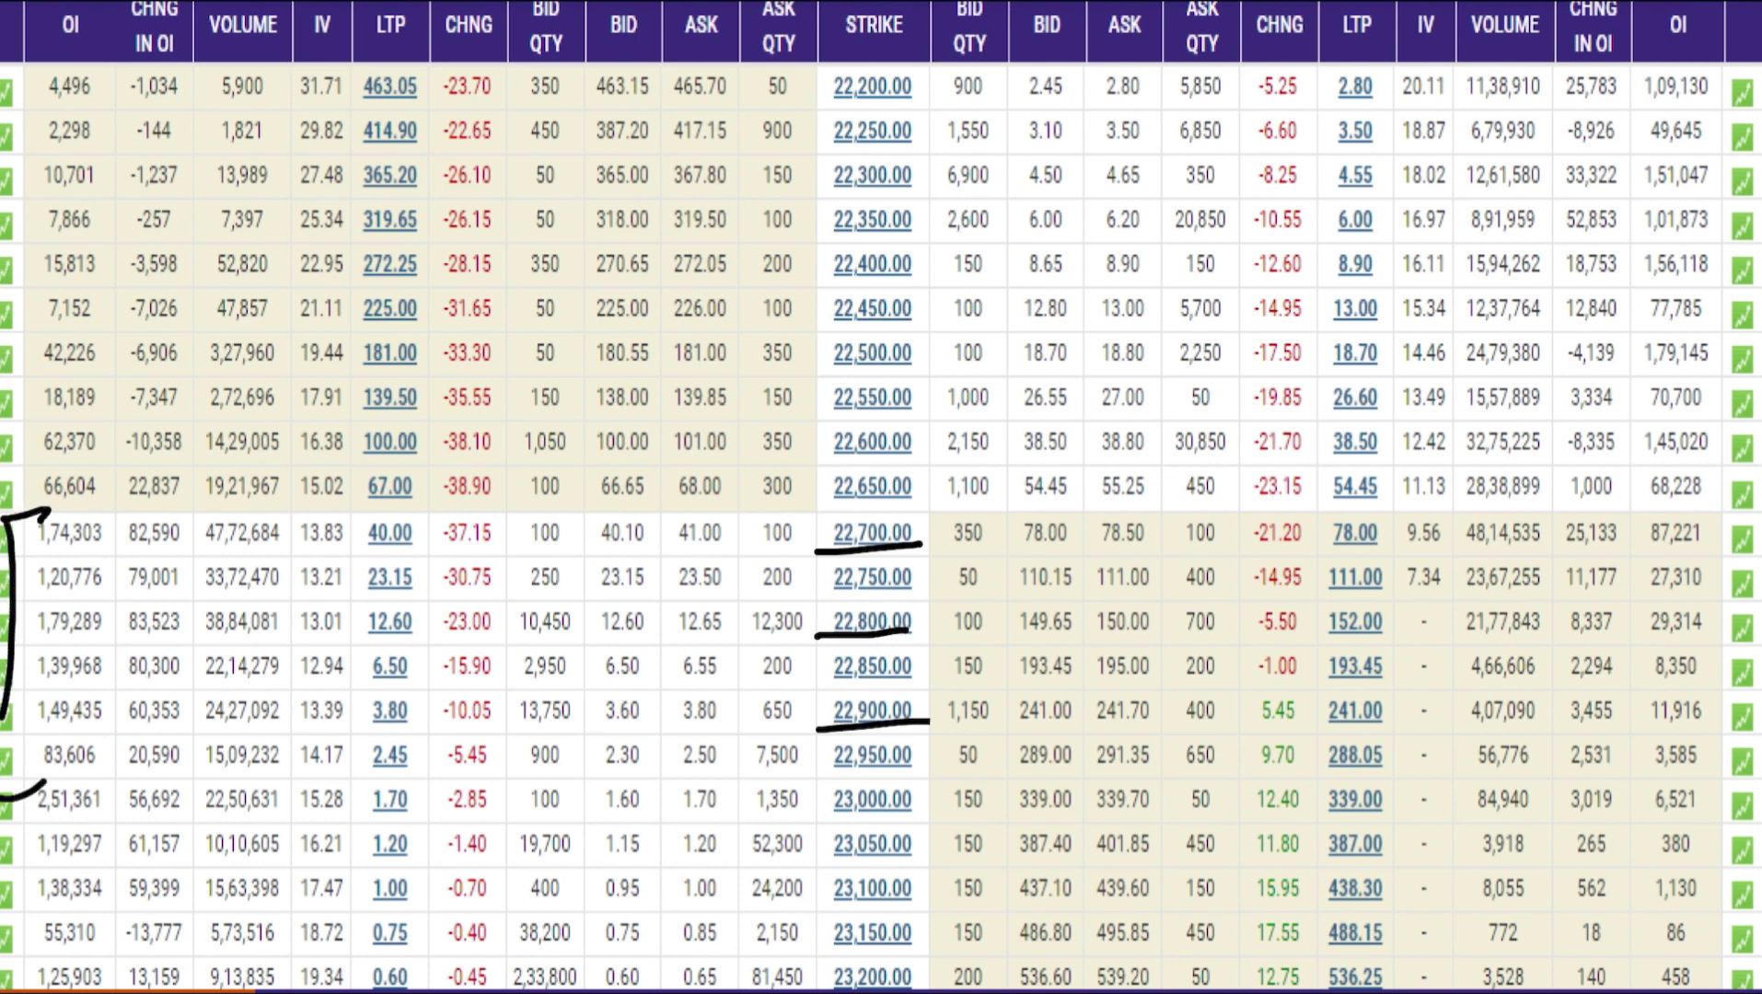
drag(107, 552, 153, 541)
drag(103, 598, 159, 574)
drag(103, 637, 164, 614)
drag(101, 681, 164, 645)
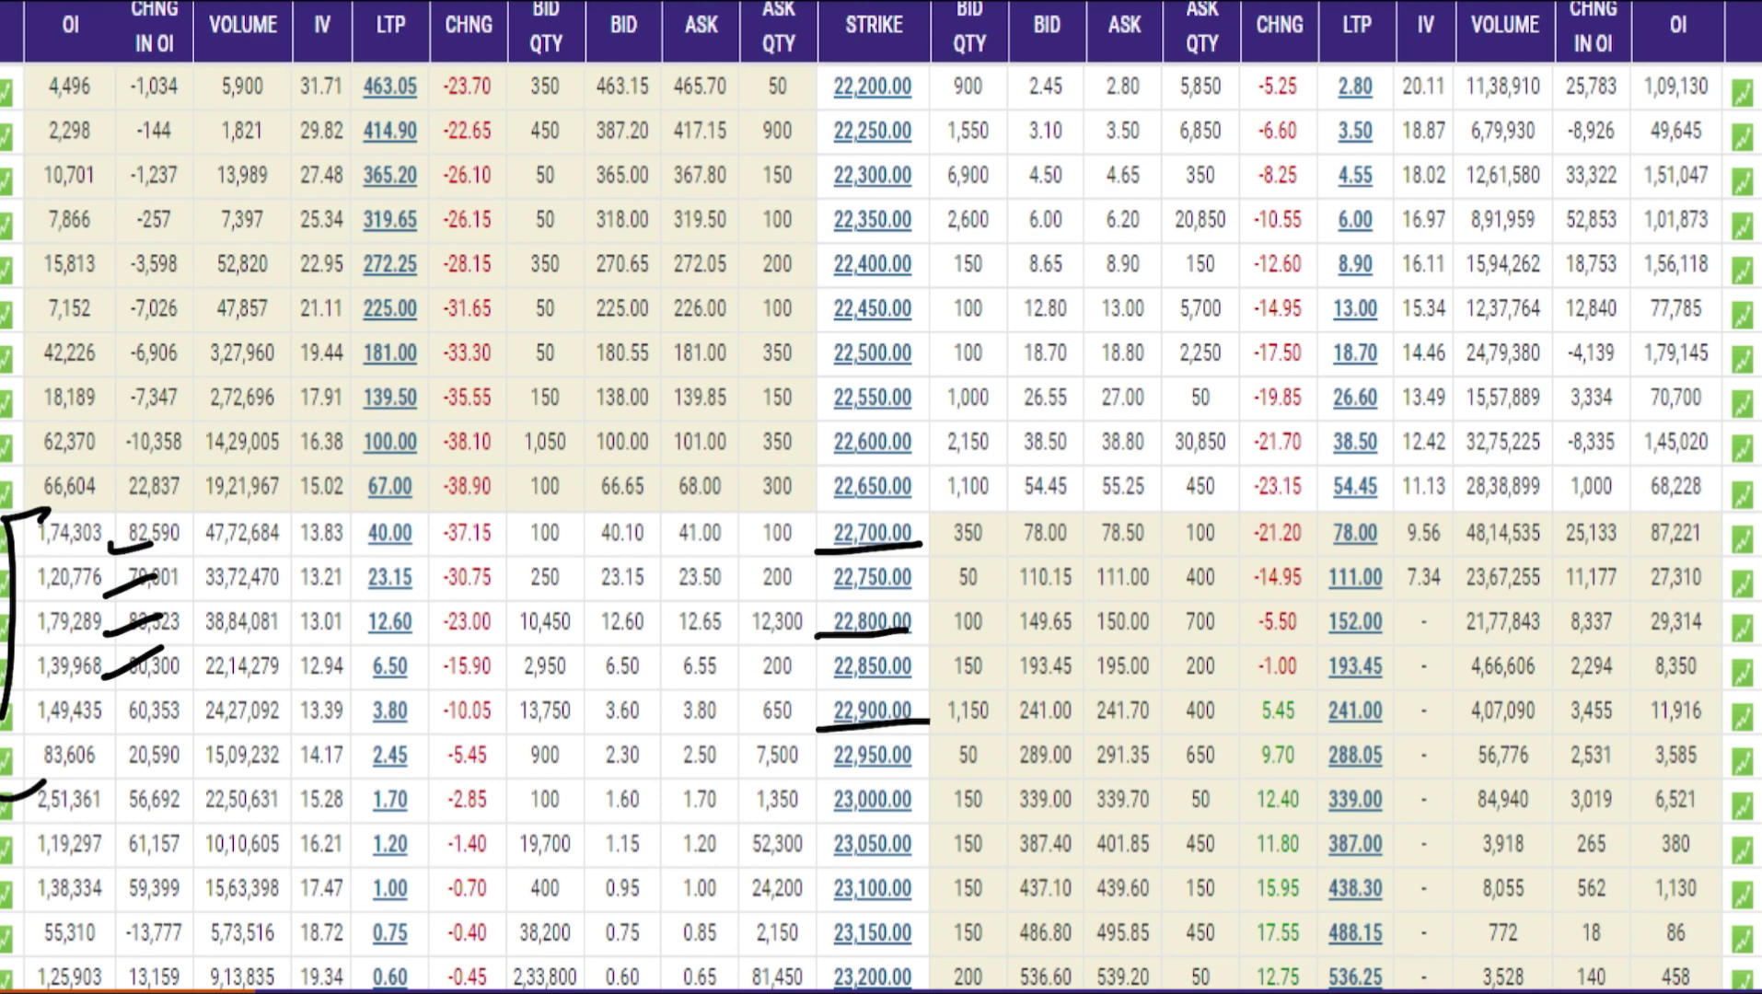
Underline the 22,600 and 22,500 strikes and circle their put open interest figures.
drag(819, 458, 917, 449)
drag(1627, 460, 1716, 455)
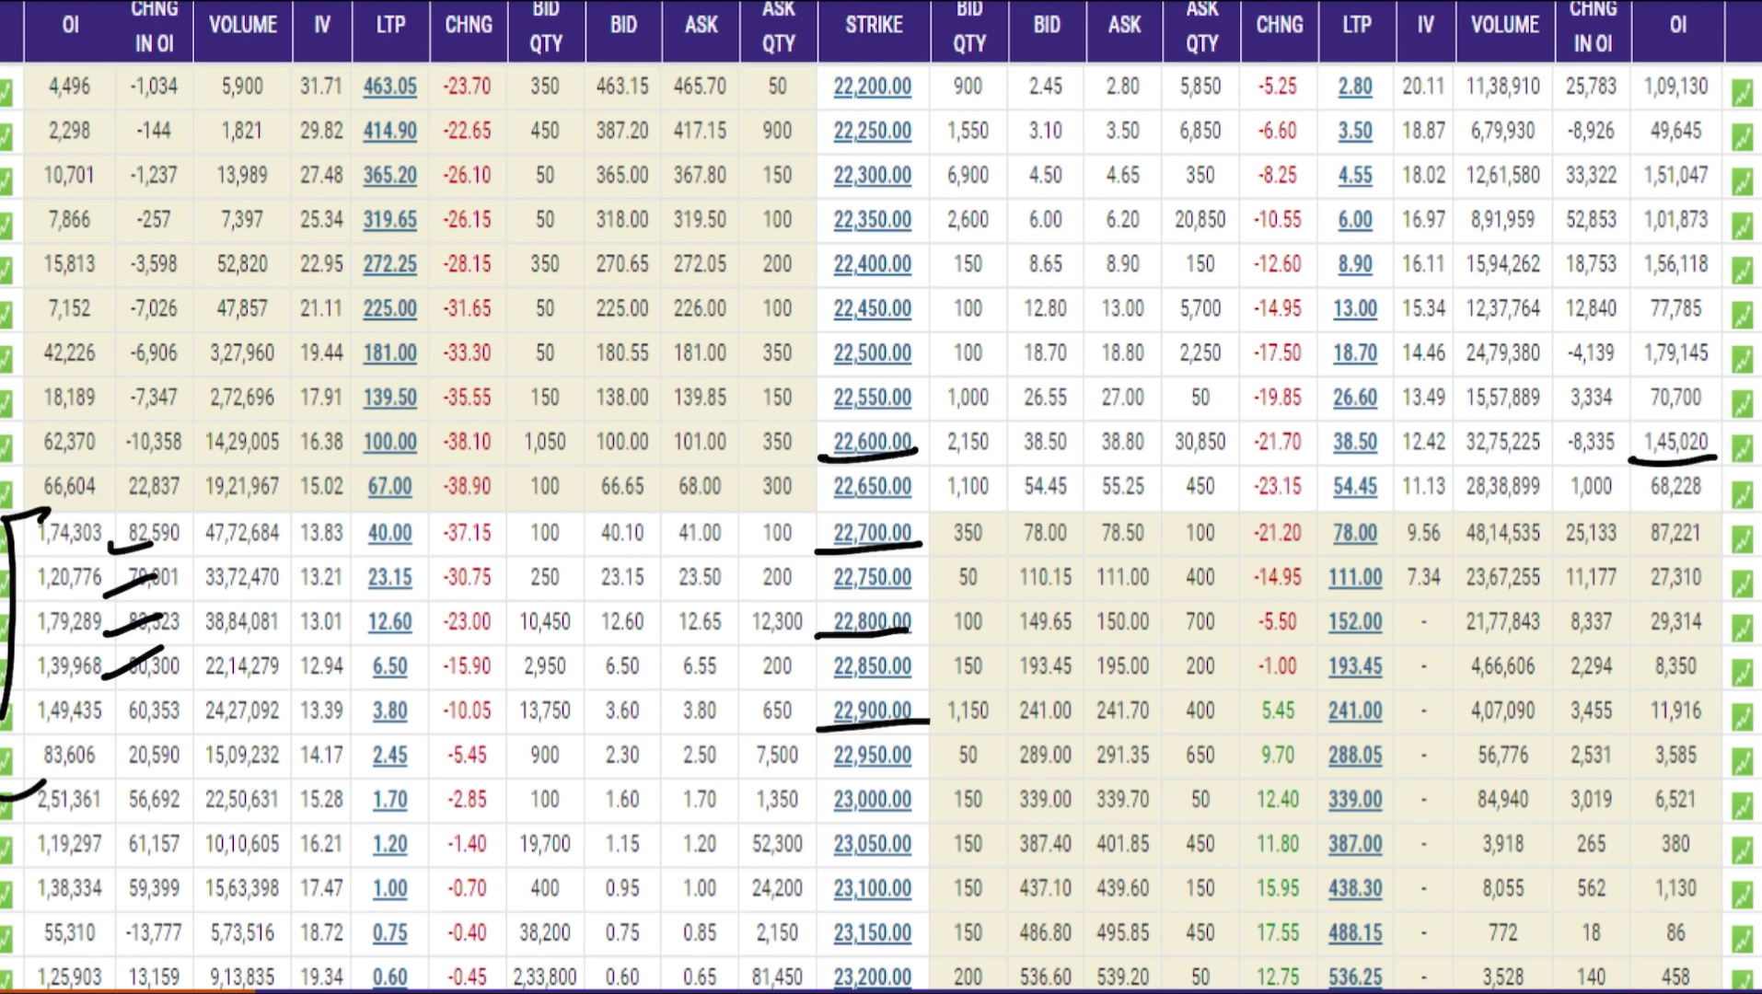
drag(807, 375, 877, 368)
drag(1627, 369, 1718, 364)
mouse_move(1698, 324)
mouse_down()
mouse_move(1738, 360)
mouse_move(1729, 442)
mouse_move(1736, 429)
mouse_up()
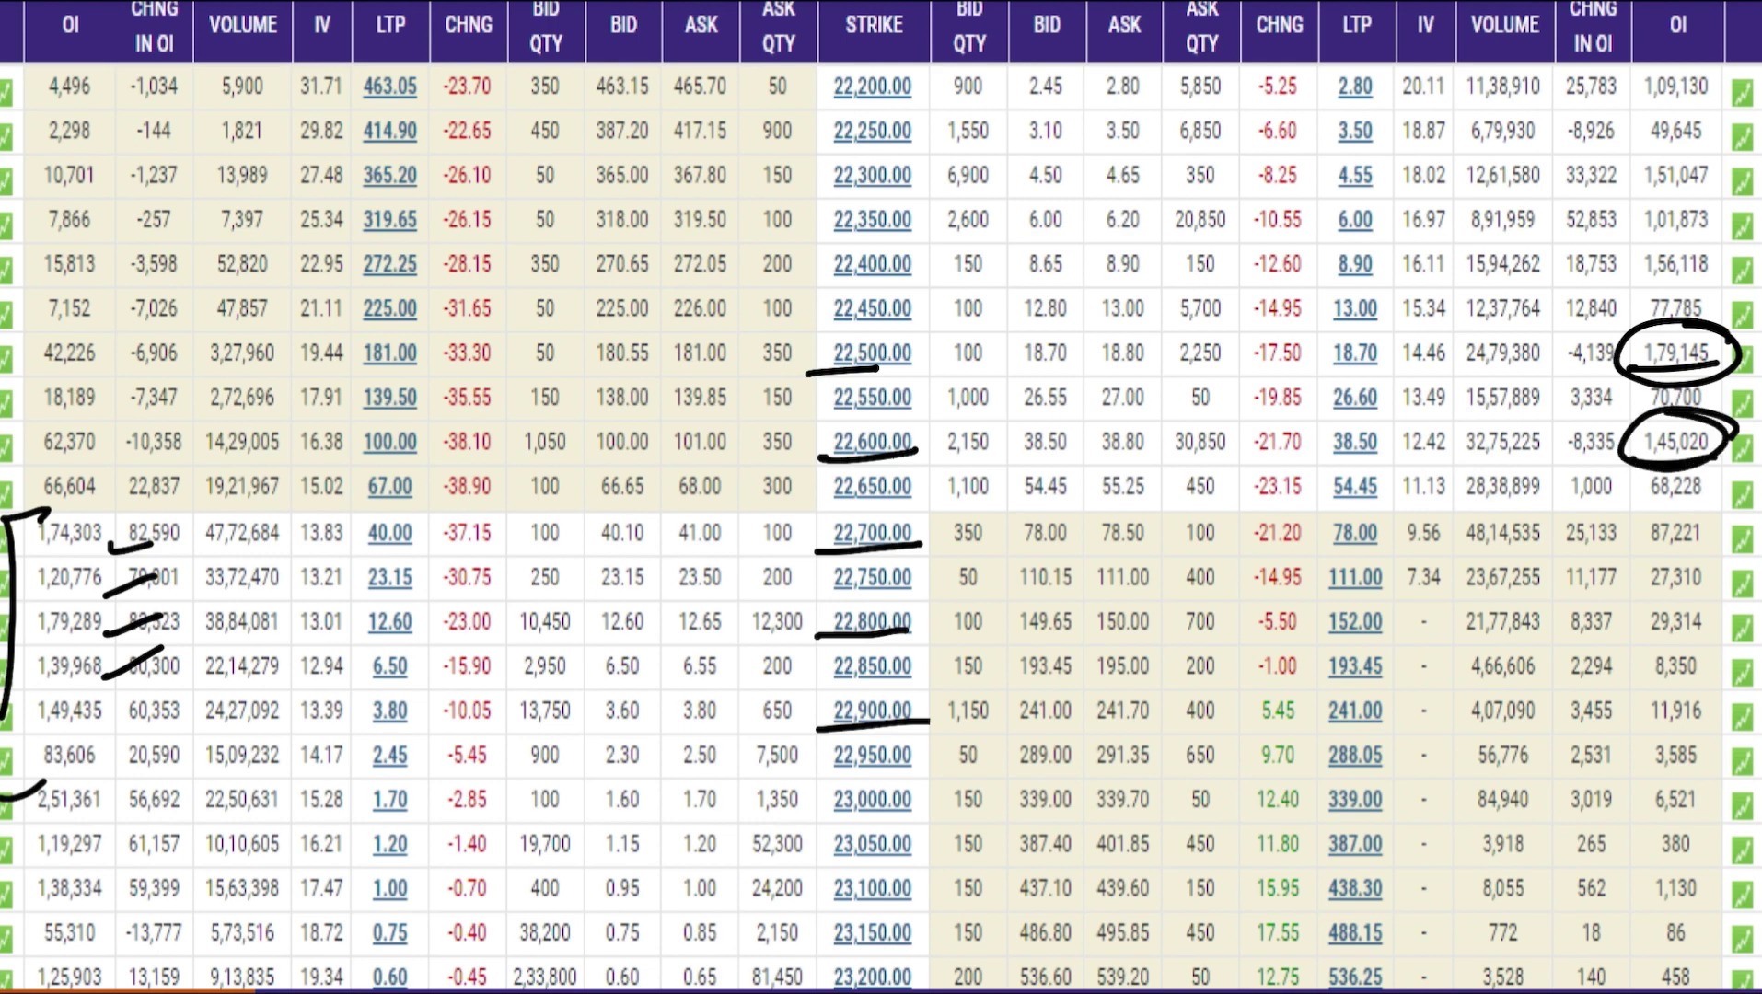
drag(776, 373, 868, 348)
drag(776, 398, 856, 360)
drag(1637, 372, 1723, 378)
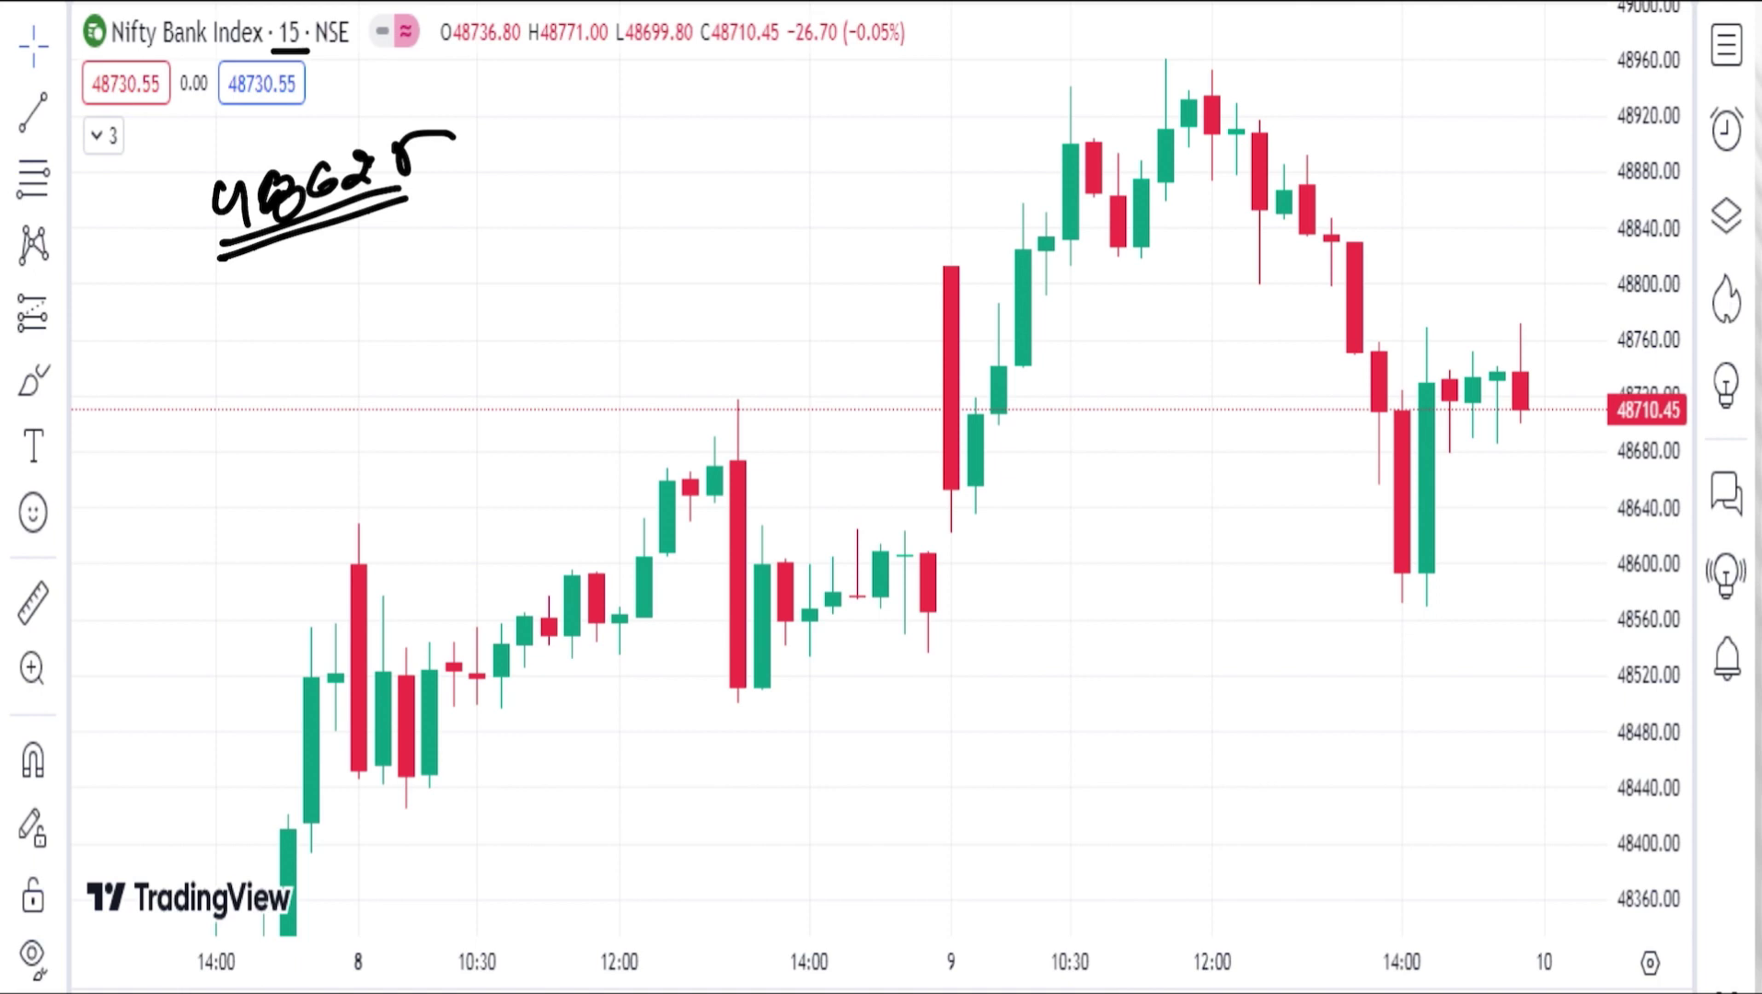
Box the opening-low zone near 48,620–48,640 on the Nifty Bank chart and draw an arrow up to the day's high.
mouse_move(923, 503)
mouse_down()
mouse_move(1024, 504)
mouse_move(1073, 550)
mouse_move(932, 542)
mouse_move(928, 506)
mouse_up()
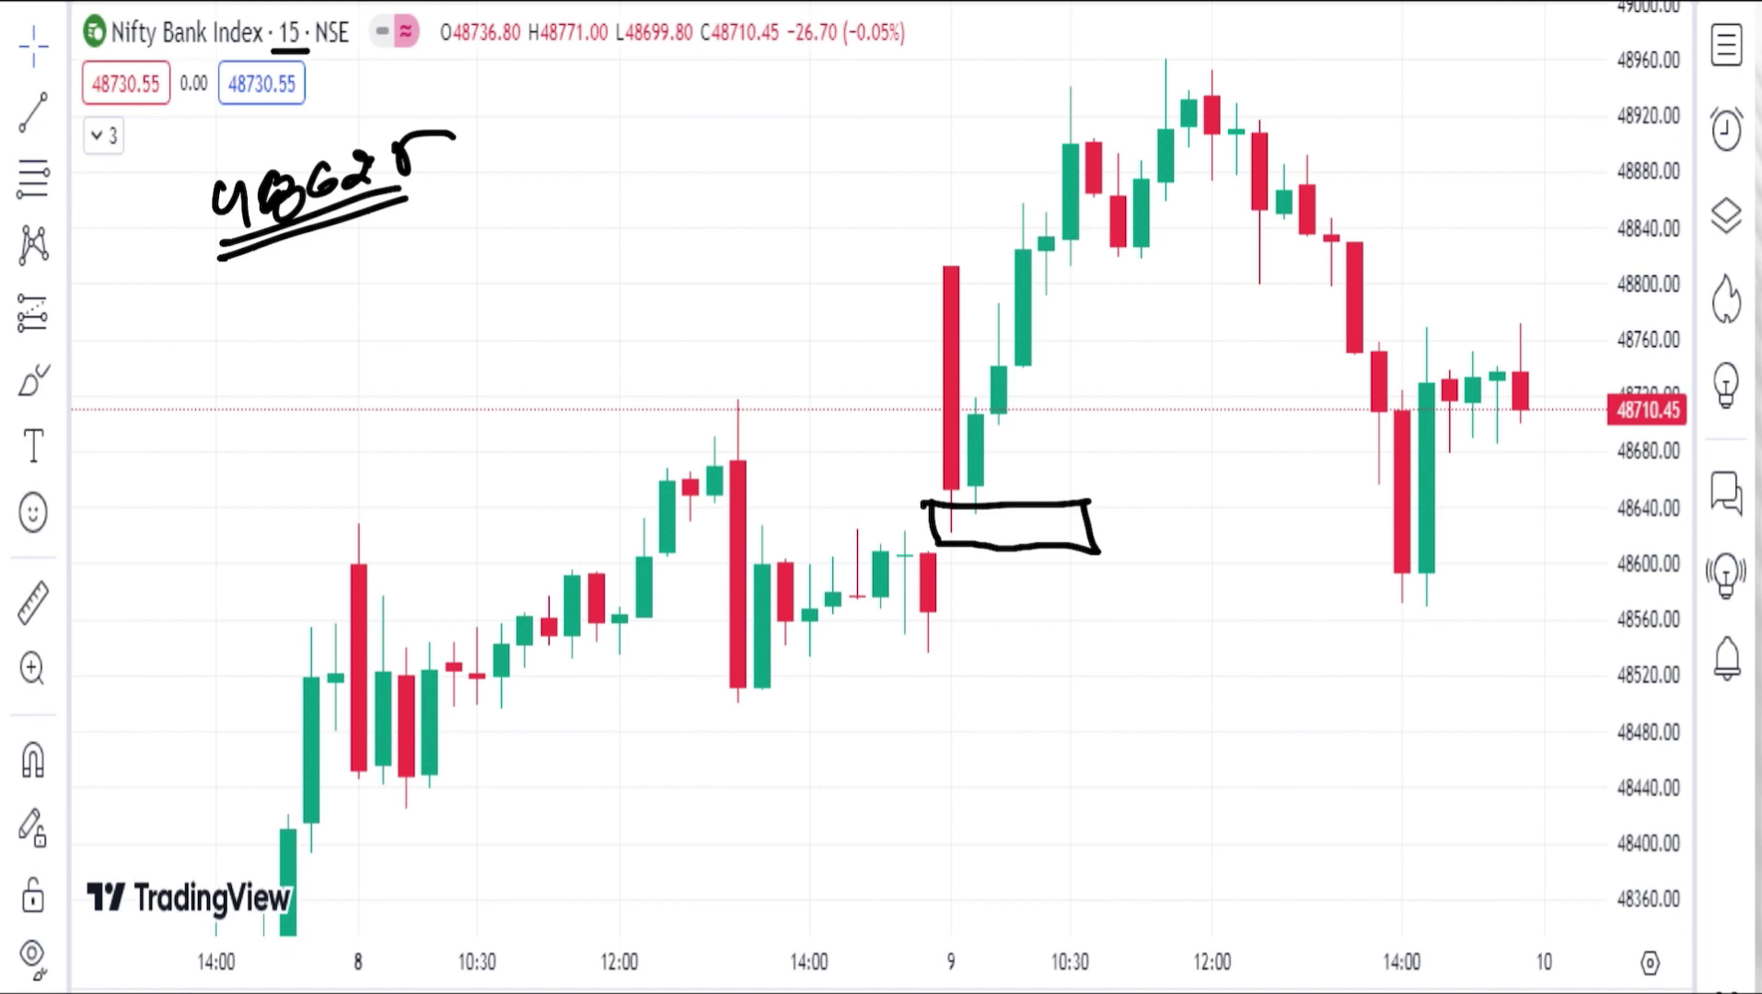
mouse_move(962, 507)
mouse_down()
mouse_move(1160, 153)
mouse_move(1233, 88)
mouse_up()
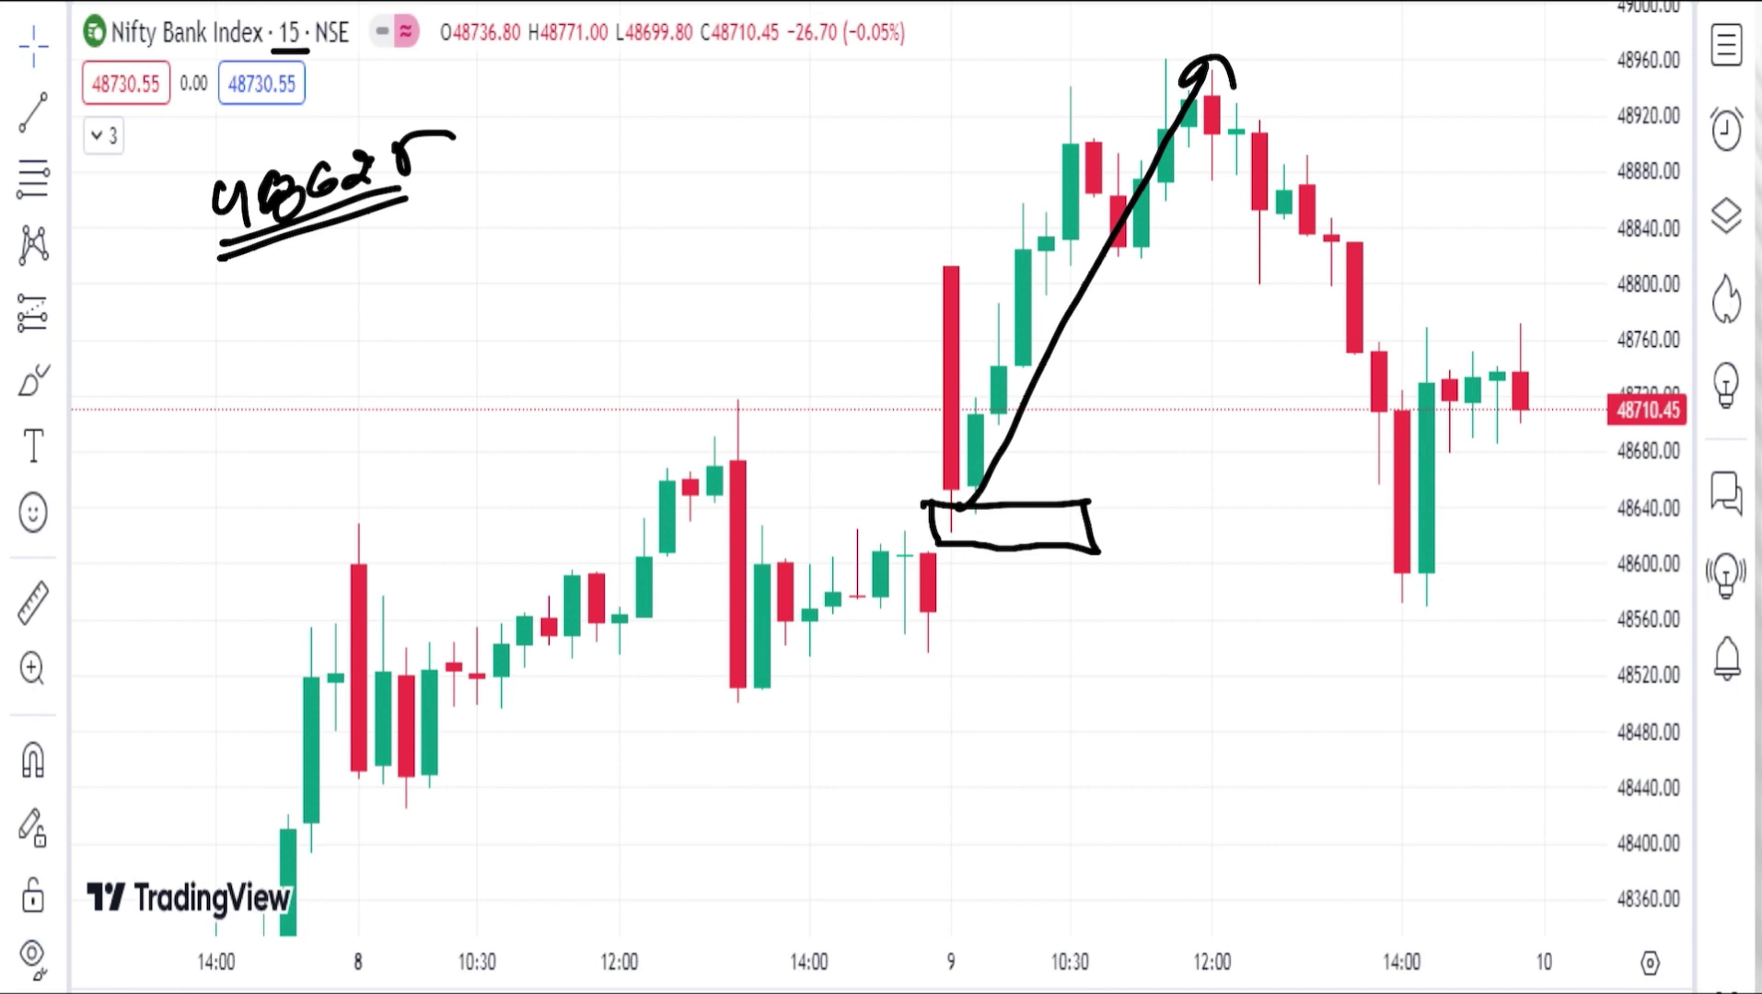
Handwrite a second price level beneath 48625 and underline it twice.
drag(241, 283, 265, 307)
mouse_move(268, 276)
mouse_down()
mouse_move(269, 327)
mouse_move(293, 302)
mouse_move(299, 318)
mouse_up()
mouse_move(365, 252)
mouse_down()
mouse_move(352, 306)
mouse_move(395, 253)
mouse_up()
drag(434, 235, 440, 234)
mouse_move(276, 360)
mouse_down()
mouse_move(434, 281)
mouse_move(456, 291)
mouse_up()
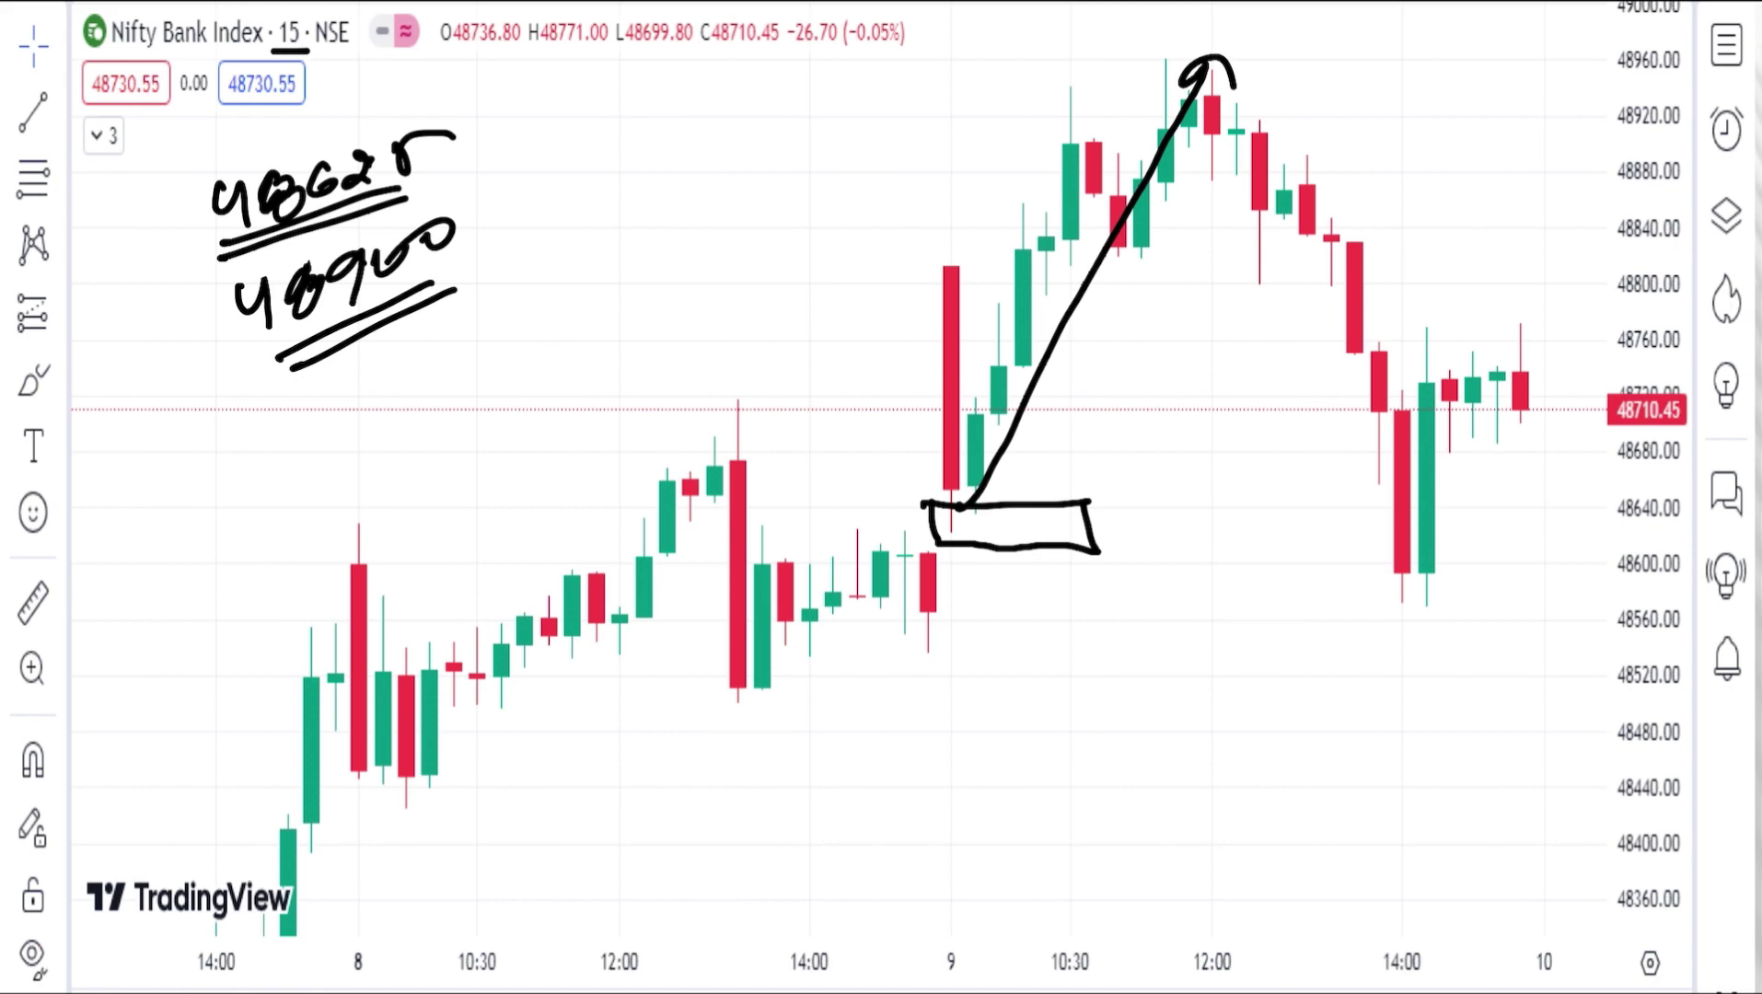
Circle the day's peak and draw an arrow down along the decline to about 48,600, clearing all annotations at the end.
mouse_move(1275, 53)
mouse_down()
mouse_move(1128, 74)
mouse_move(1275, 55)
mouse_up()
mouse_move(1156, 105)
mouse_down()
mouse_move(1418, 553)
mouse_move(1399, 548)
mouse_move(1450, 488)
mouse_up()
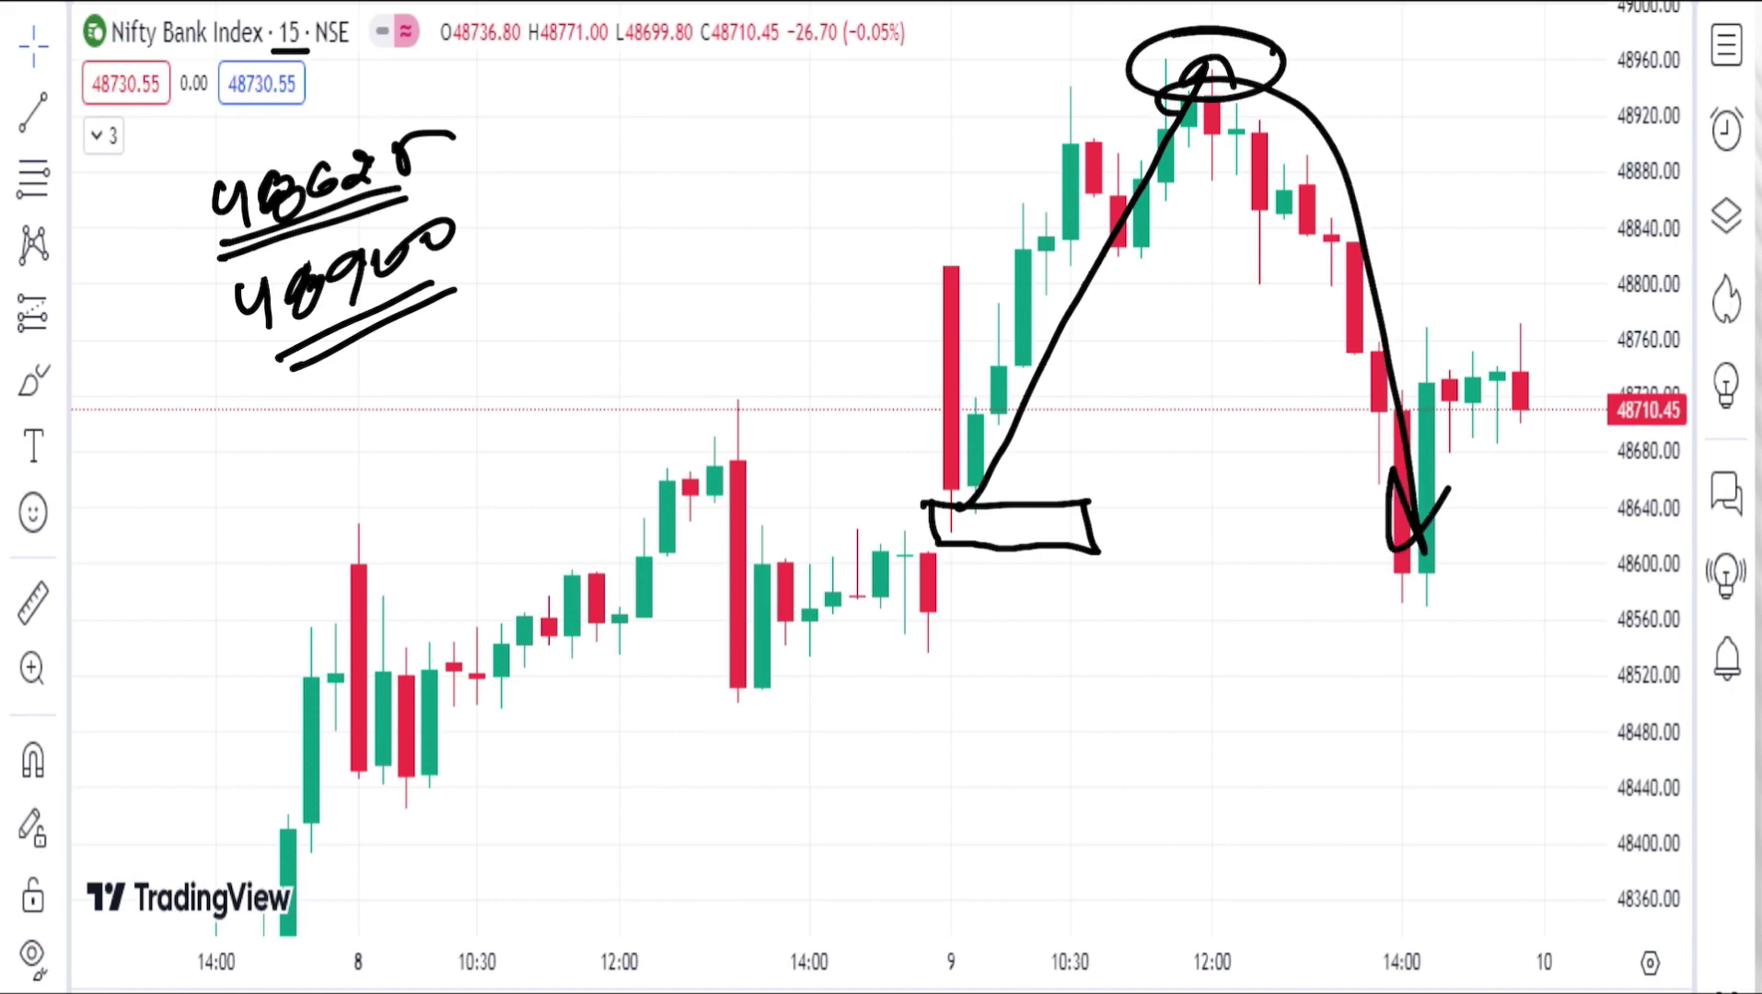
key(e)
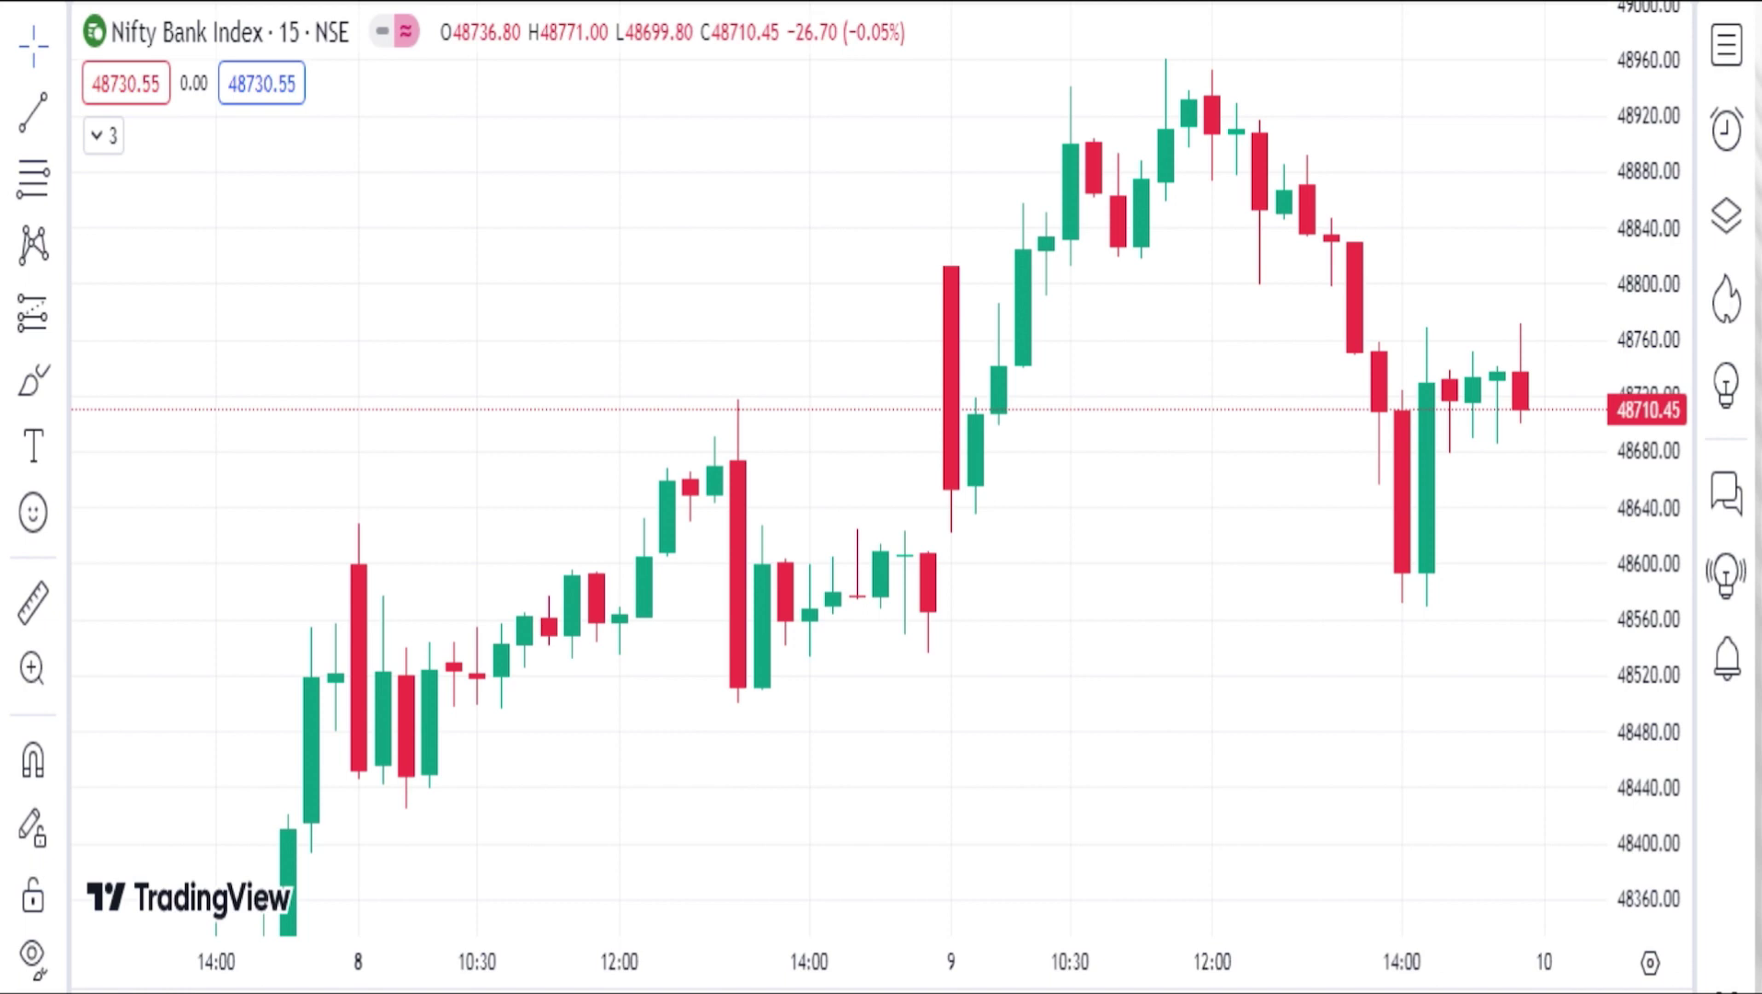
Circle the candle at the day's opening low with an arrow up along the rally, and clear these marks.
mouse_move(1003, 455)
mouse_down()
mouse_move(1001, 505)
mouse_move(1066, 253)
mouse_move(1096, 249)
mouse_up()
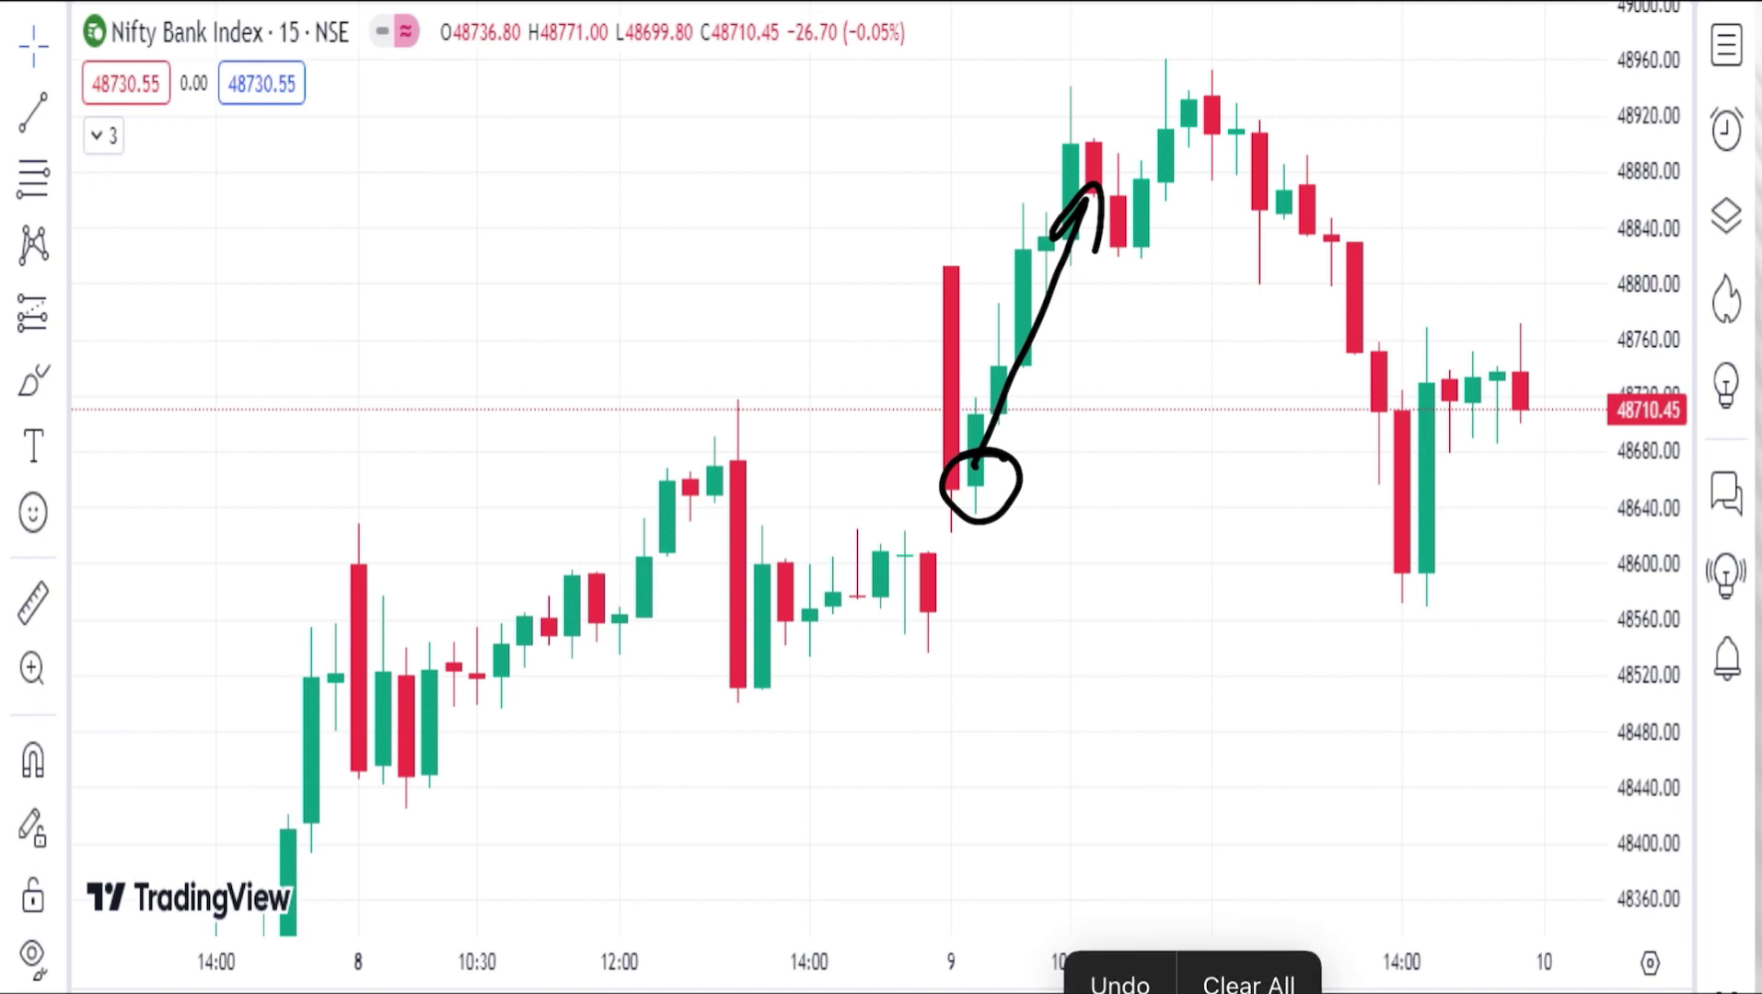
click(1250, 966)
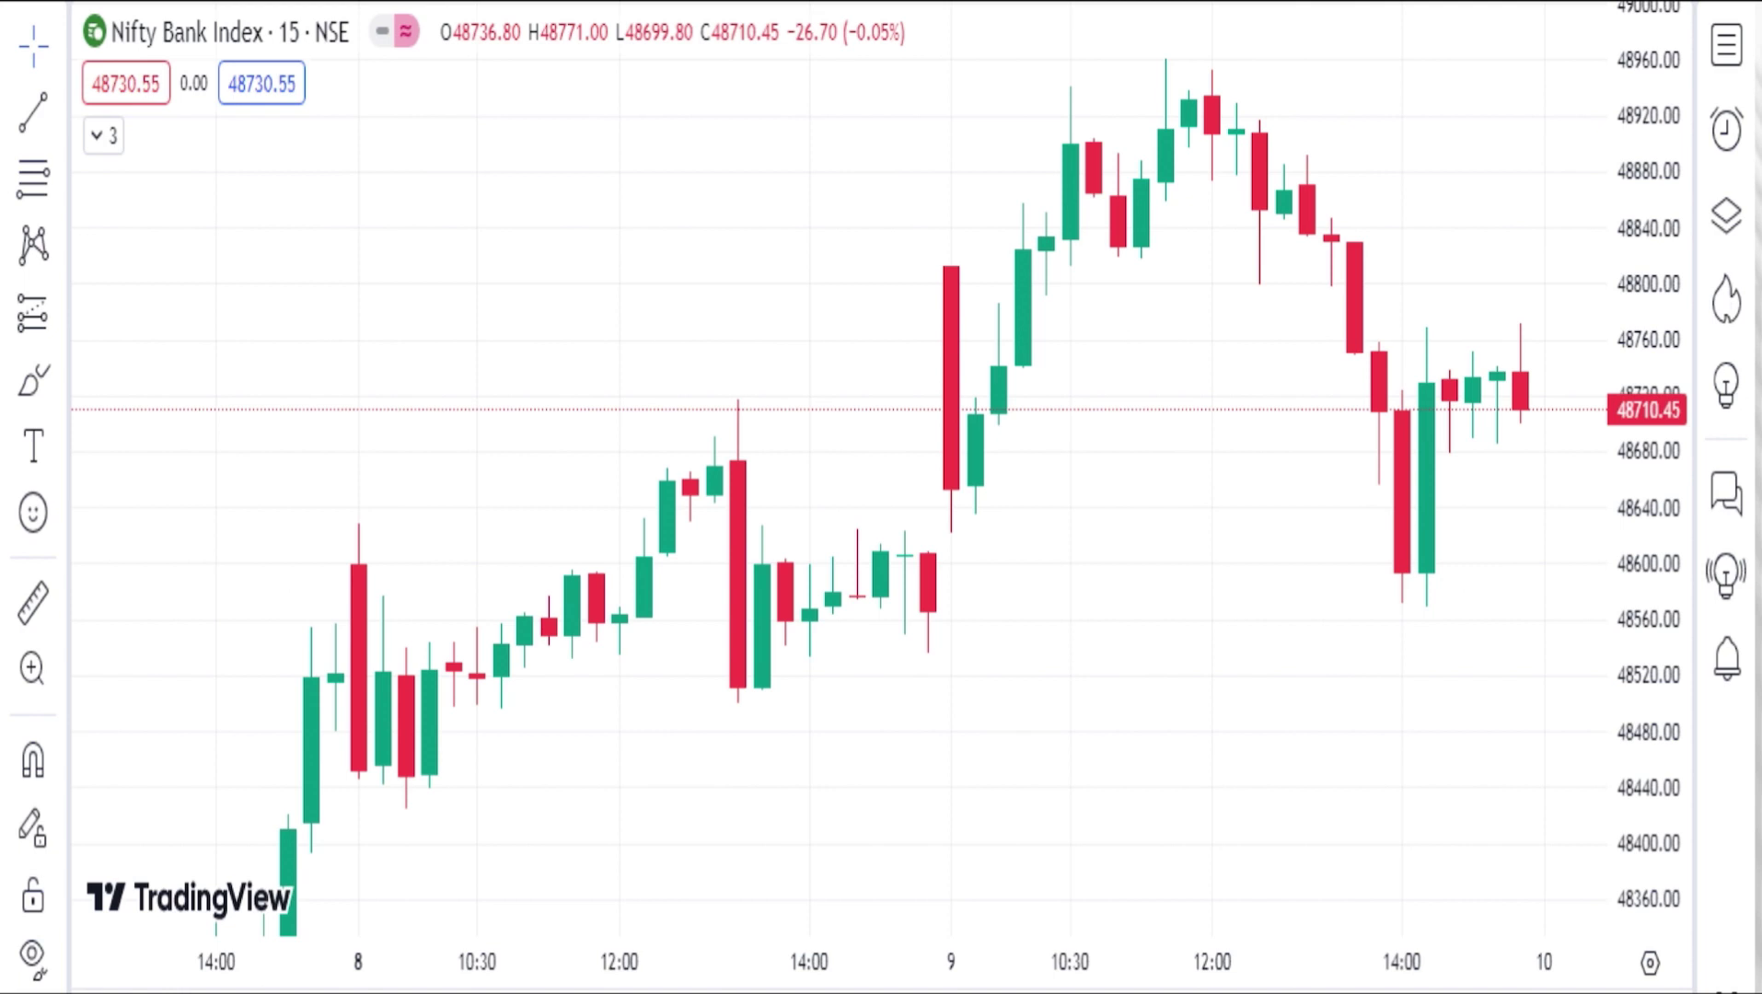
Handwrite the heading "upside" in the chart's empty upper area and underline it twice.
mouse_move(286, 158)
mouse_down()
mouse_move(359, 168)
mouse_move(368, 191)
mouse_up()
click(399, 149)
mouse_move(395, 166)
mouse_down()
mouse_move(401, 189)
mouse_move(438, 123)
mouse_up()
mouse_move(450, 165)
mouse_down()
mouse_move(474, 155)
mouse_move(488, 181)
mouse_up()
drag(295, 210, 457, 203)
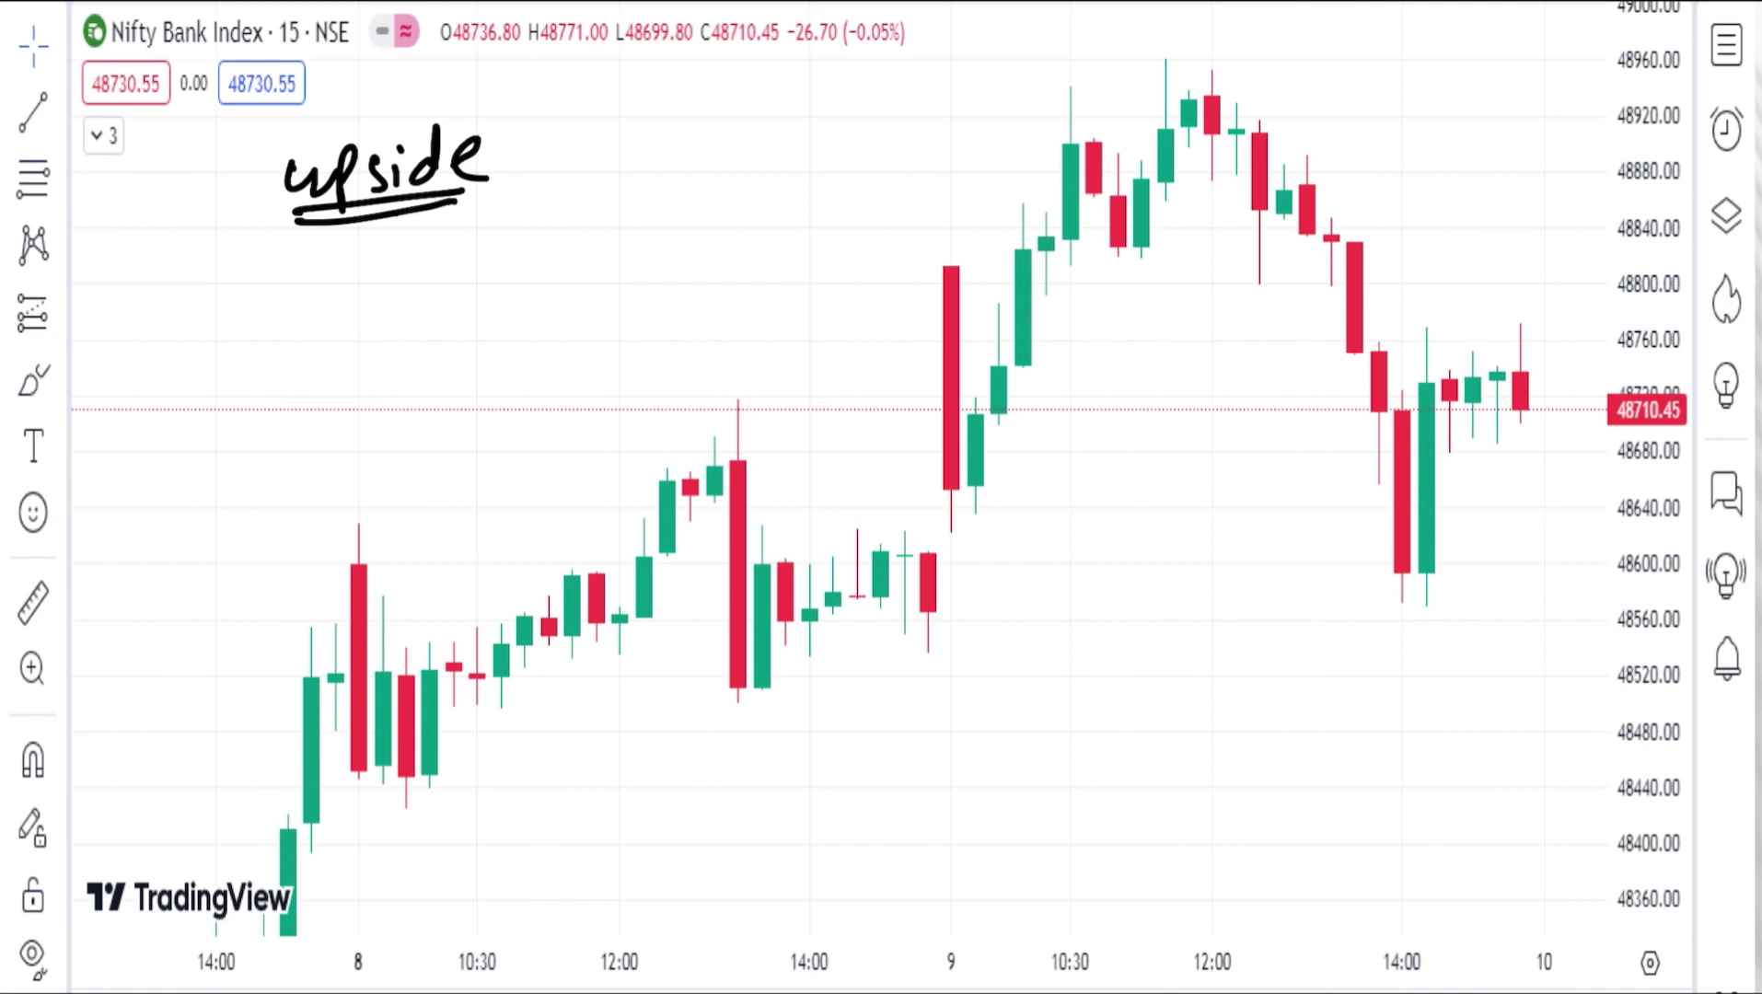
Write 48760 under the upside heading and mark it with a horizontal line near 48,760 and an upward breakout arrow.
mouse_move(322, 259)
mouse_down()
mouse_move(342, 303)
mouse_move(380, 263)
mouse_move(419, 293)
mouse_move(514, 272)
mouse_up()
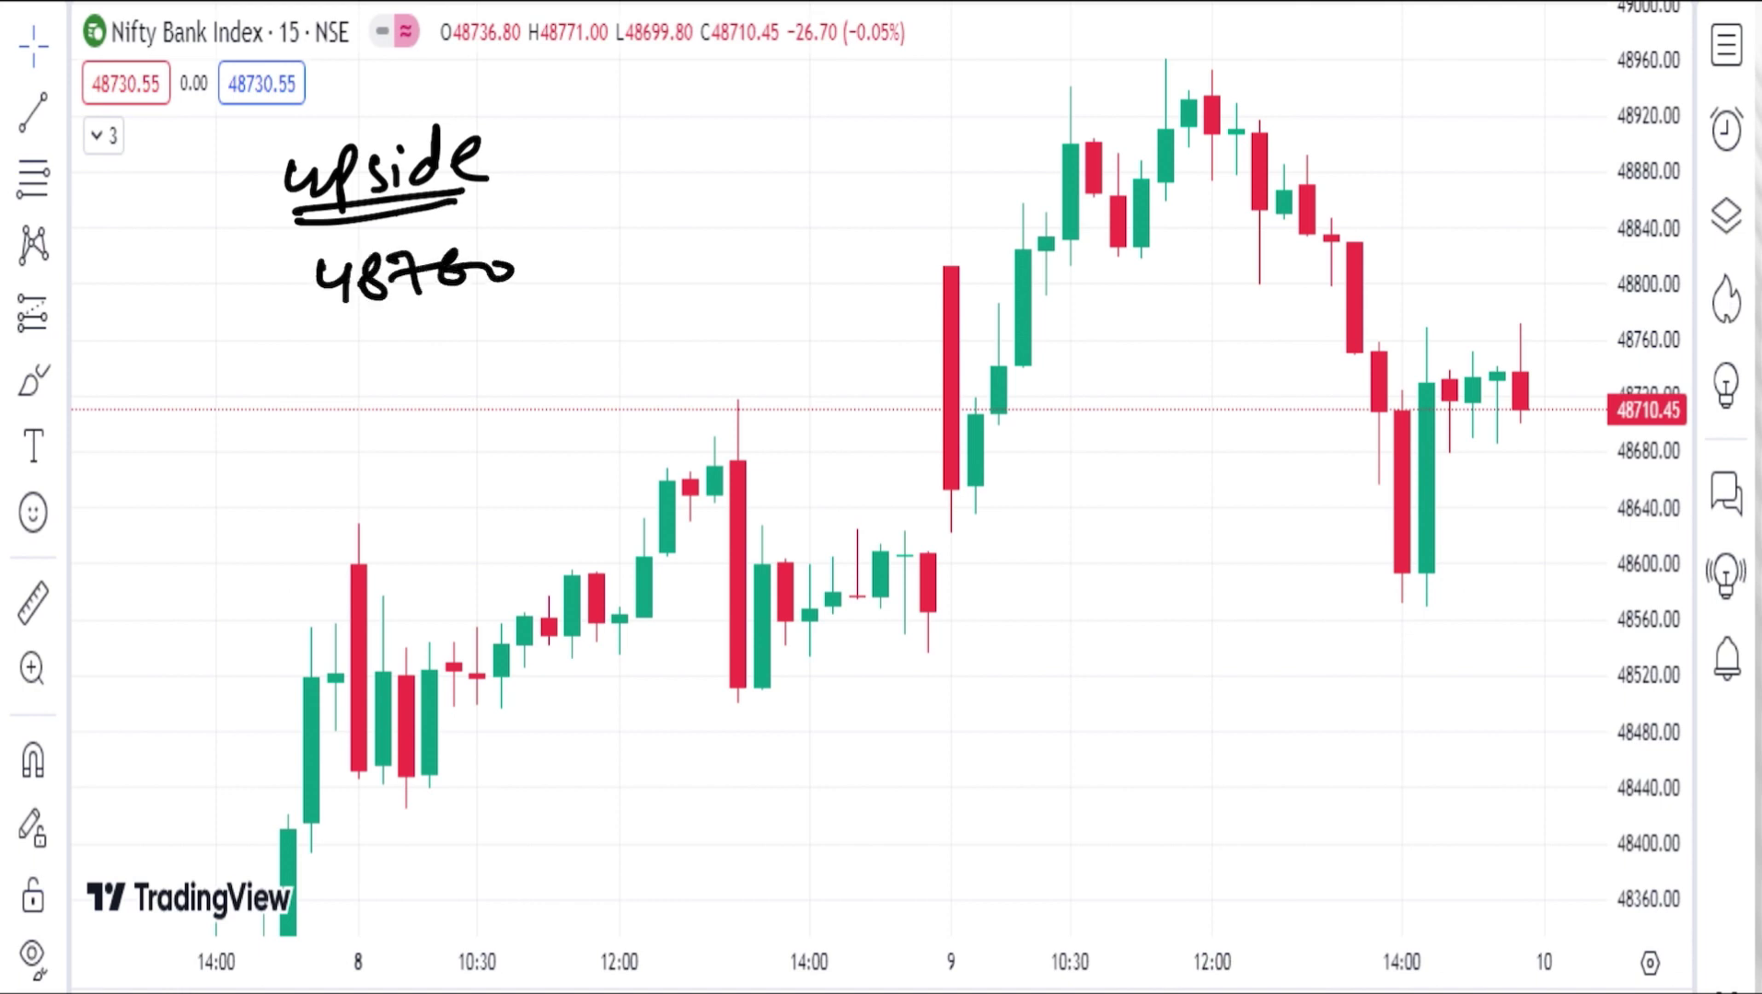
drag(1346, 335, 1643, 328)
mouse_move(1524, 316)
mouse_down()
mouse_move(1553, 324)
mouse_move(1577, 175)
mouse_move(1554, 197)
mouse_up()
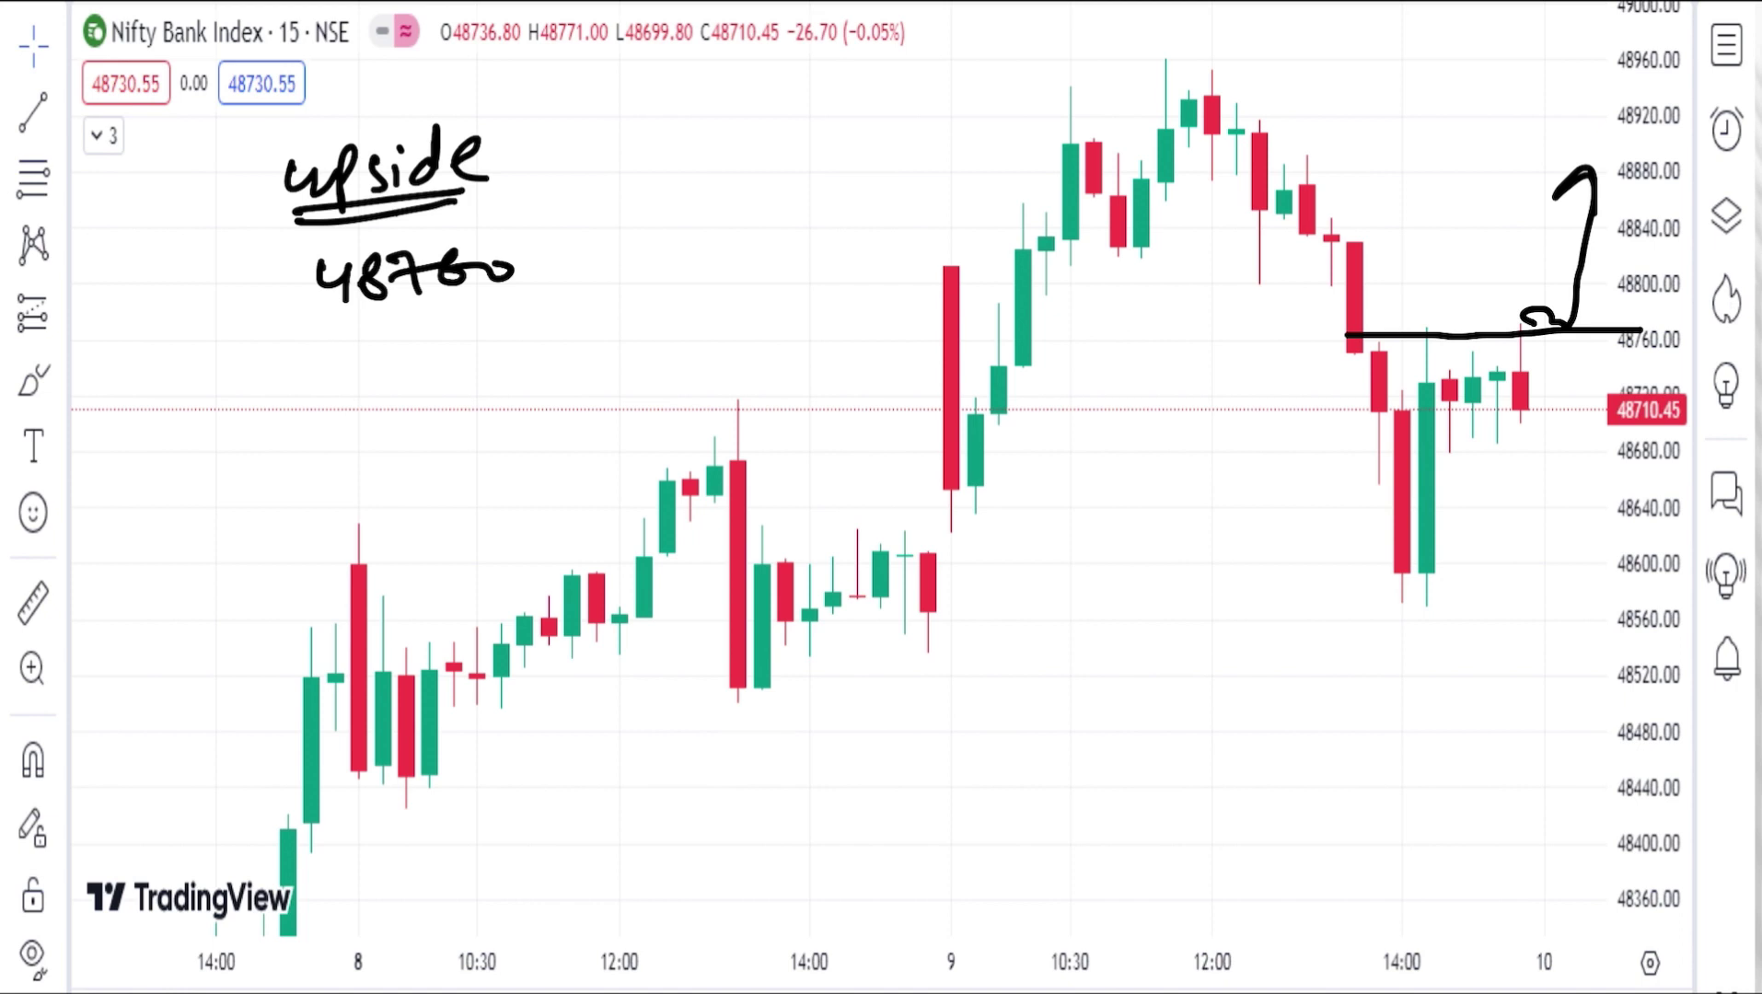
Write 48900 as the second upside level and draw a horizontal resistance line at about 48,920.
mouse_move(327, 353)
mouse_down()
mouse_move(354, 367)
mouse_move(343, 396)
mouse_up()
mouse_move(386, 350)
mouse_down()
mouse_move(368, 373)
mouse_move(379, 352)
mouse_up()
drag(425, 349, 417, 394)
drag(433, 368, 499, 359)
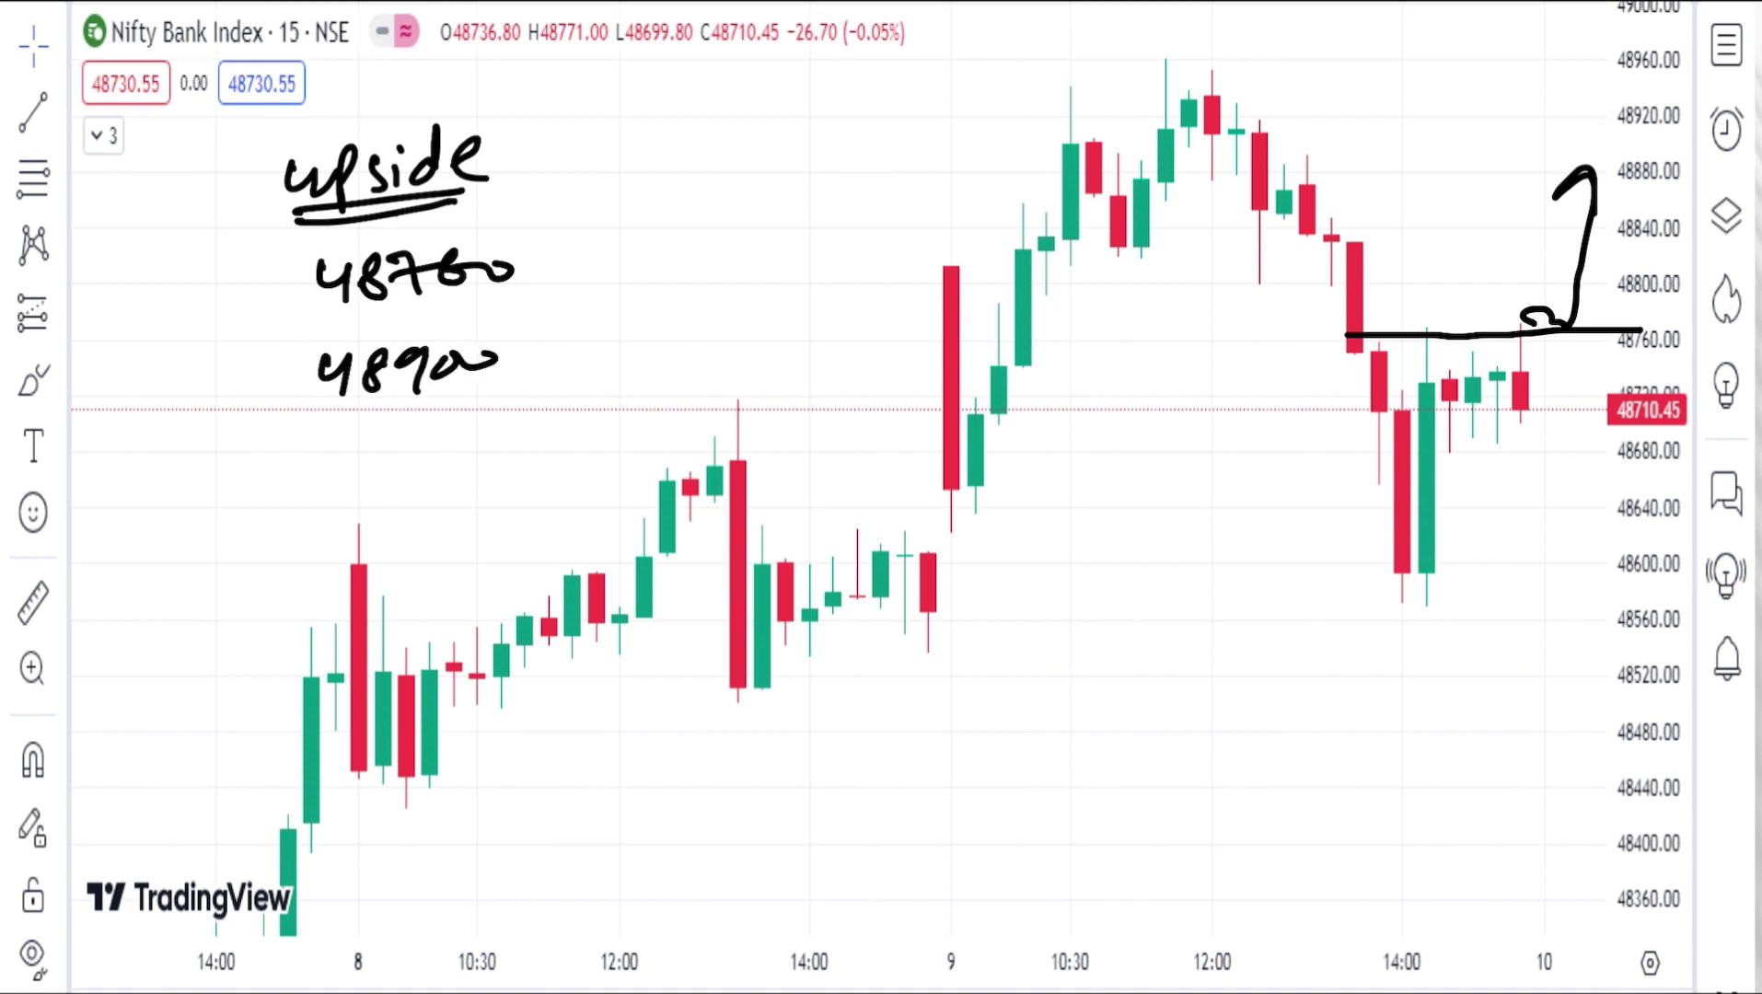
drag(1194, 114, 1649, 115)
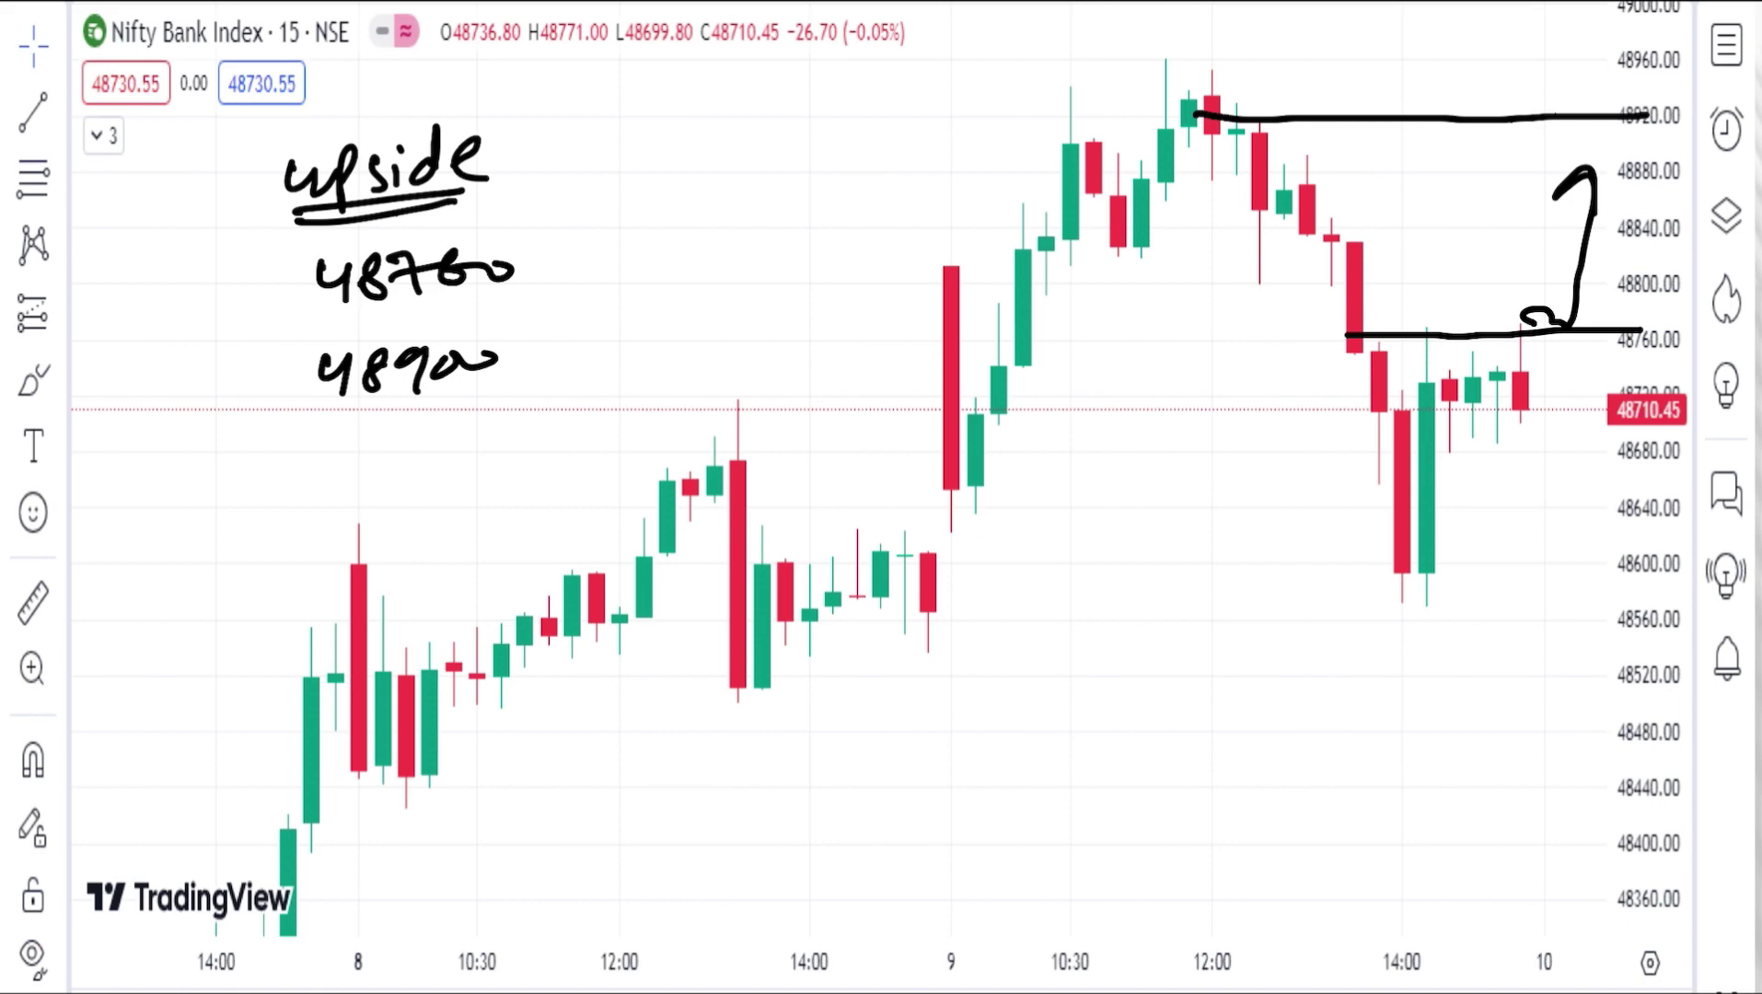
Write 49000 as the third upside level and box the resistance zone of about 48,920–48,960 with a breakout arrow above it.
mouse_move(324, 416)
mouse_down()
mouse_move(339, 469)
mouse_move(491, 435)
mouse_up()
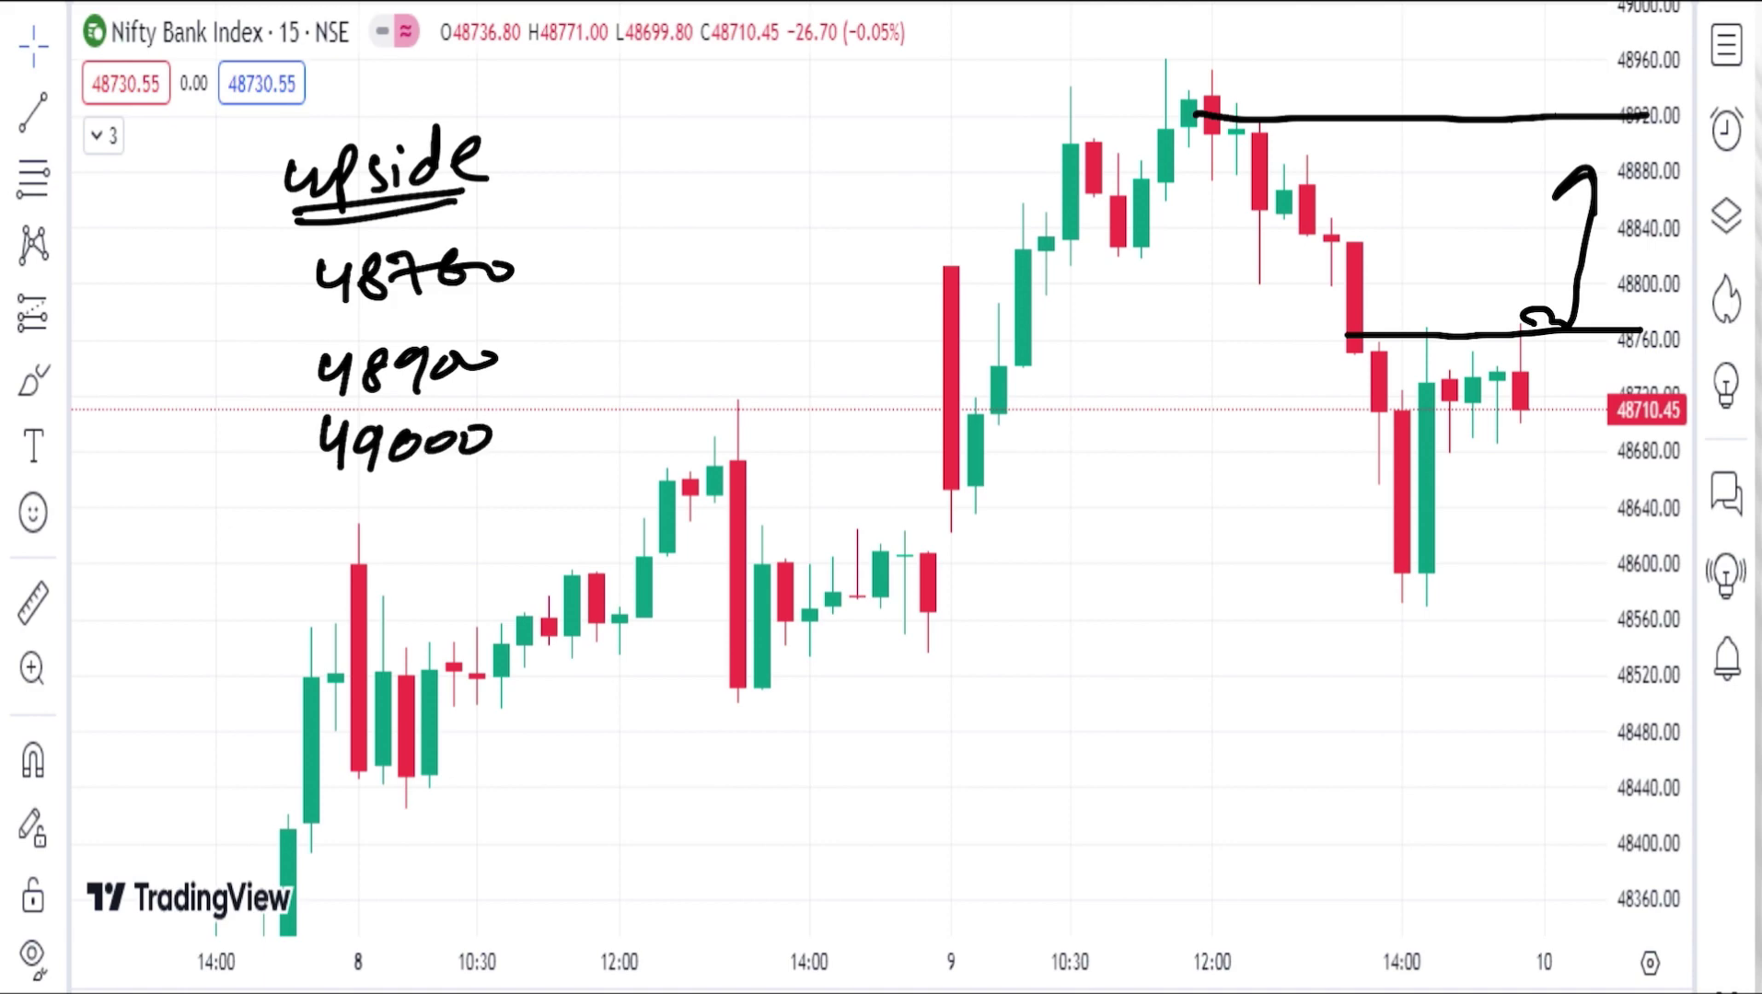
drag(1150, 58, 1641, 61)
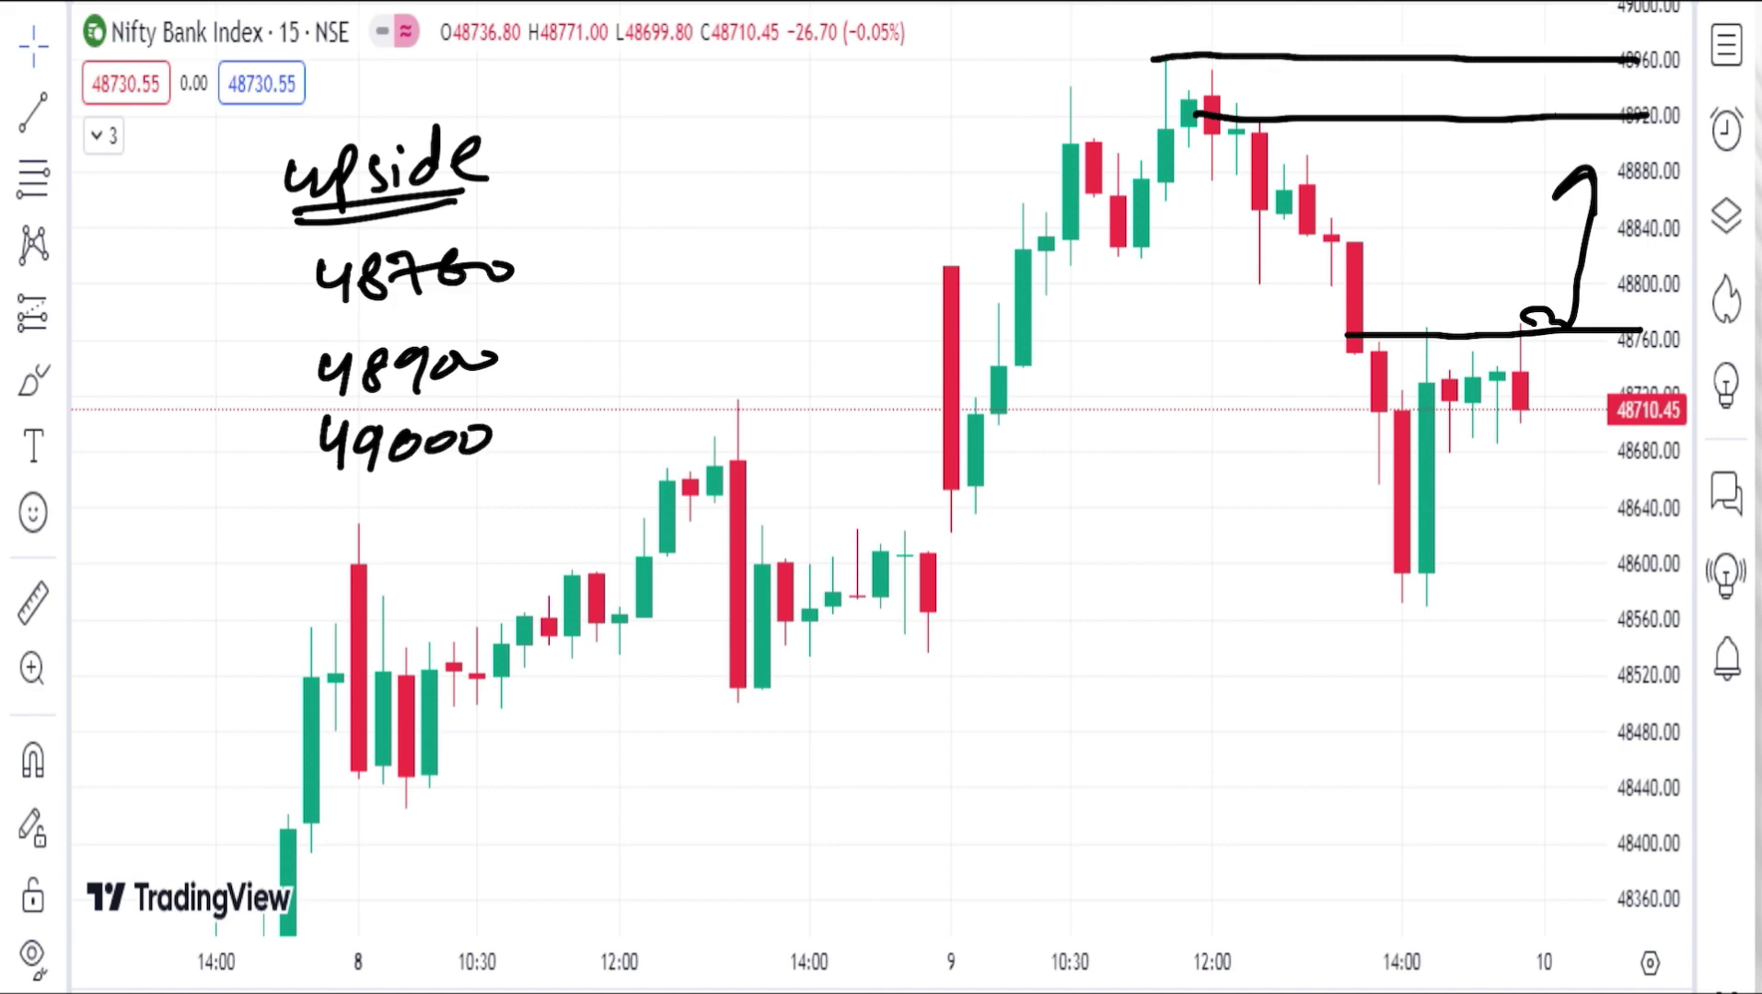
drag(1209, 56, 1203, 109)
drag(1626, 60, 1623, 125)
drag(1447, 49, 1501, 7)
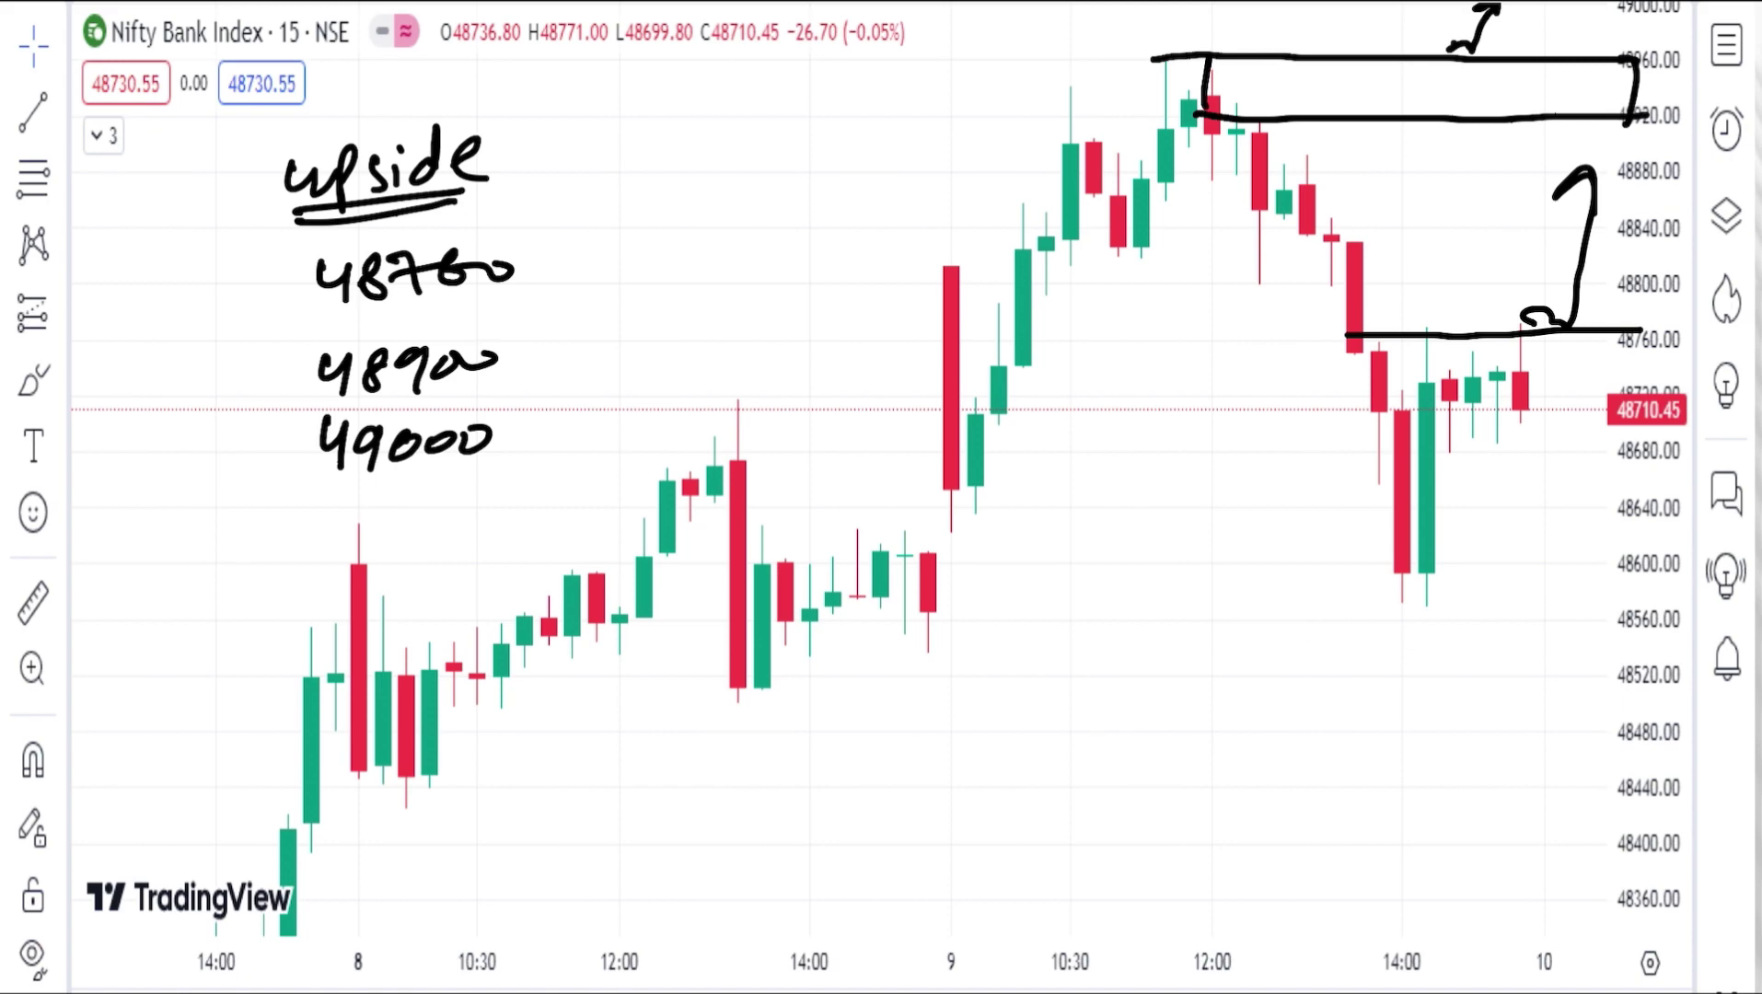
Tick the 48900 level and write 50,000 with a double underline above the list.
drag(501, 360, 564, 347)
mouse_move(564, 78)
mouse_down()
mouse_move(612, 55)
mouse_move(643, 76)
mouse_move(700, 69)
mouse_move(797, 35)
mouse_up()
drag(564, 103, 757, 83)
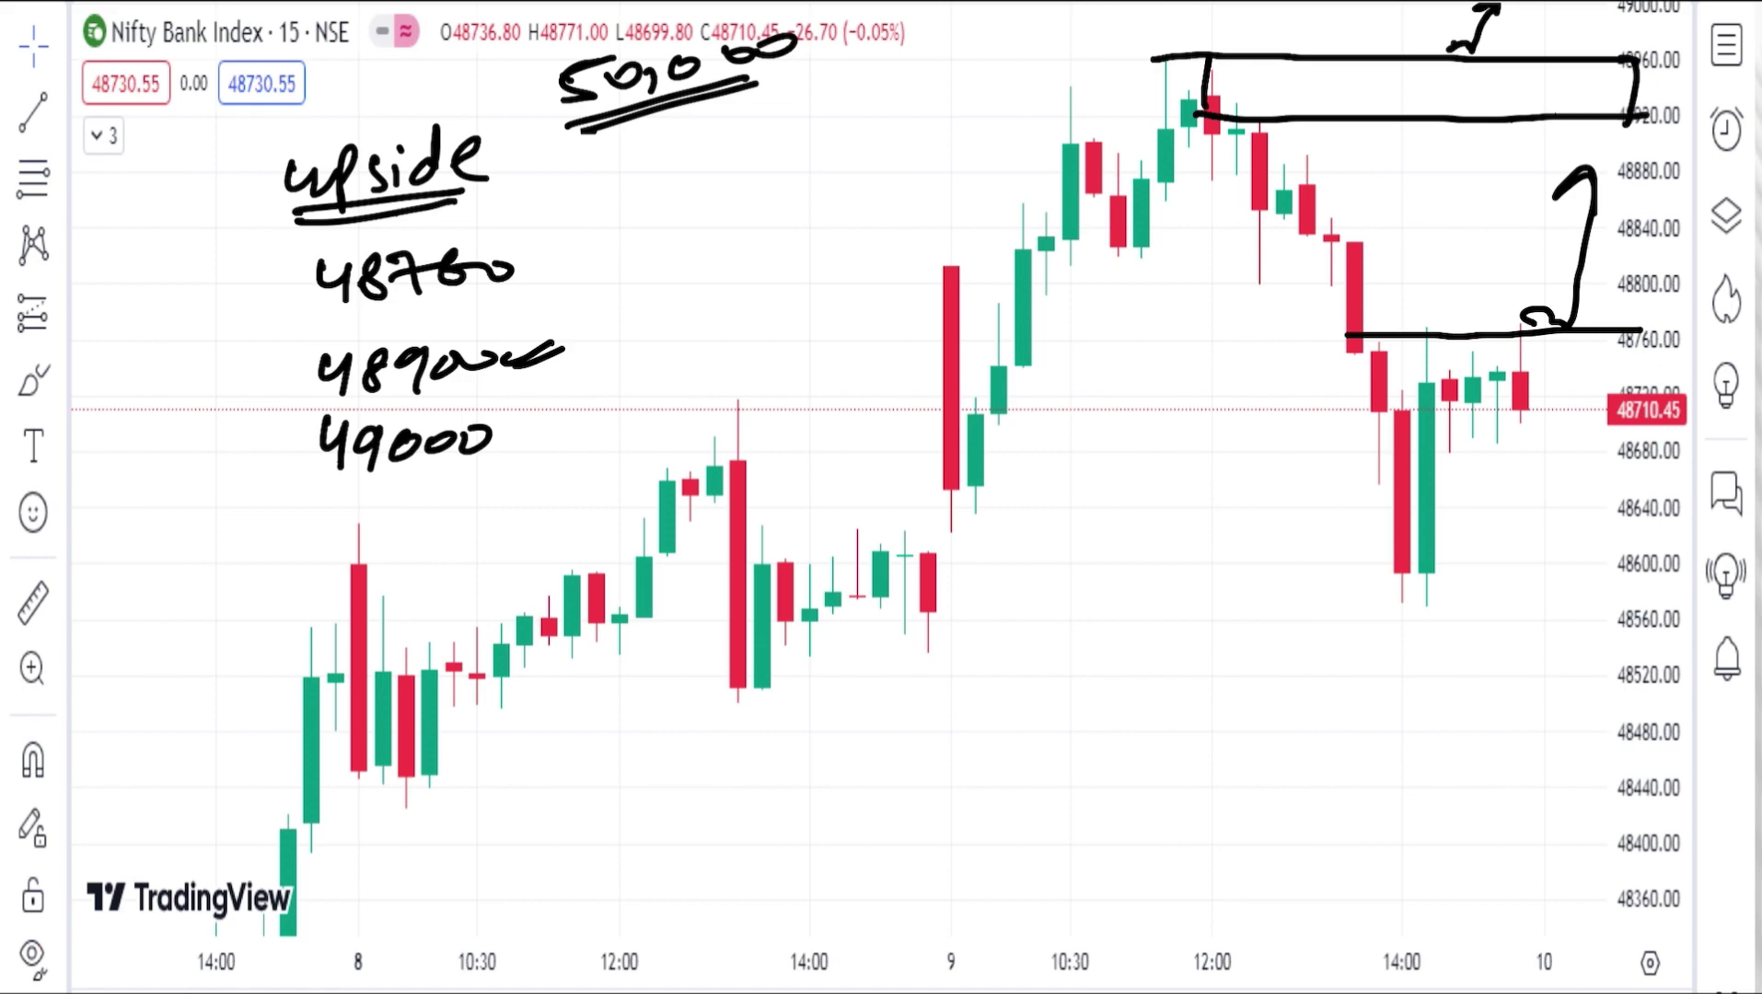
Draw a vertical divider beside the upside levels and write HDFC above the heading, underlined and circled.
drag(543, 111, 537, 529)
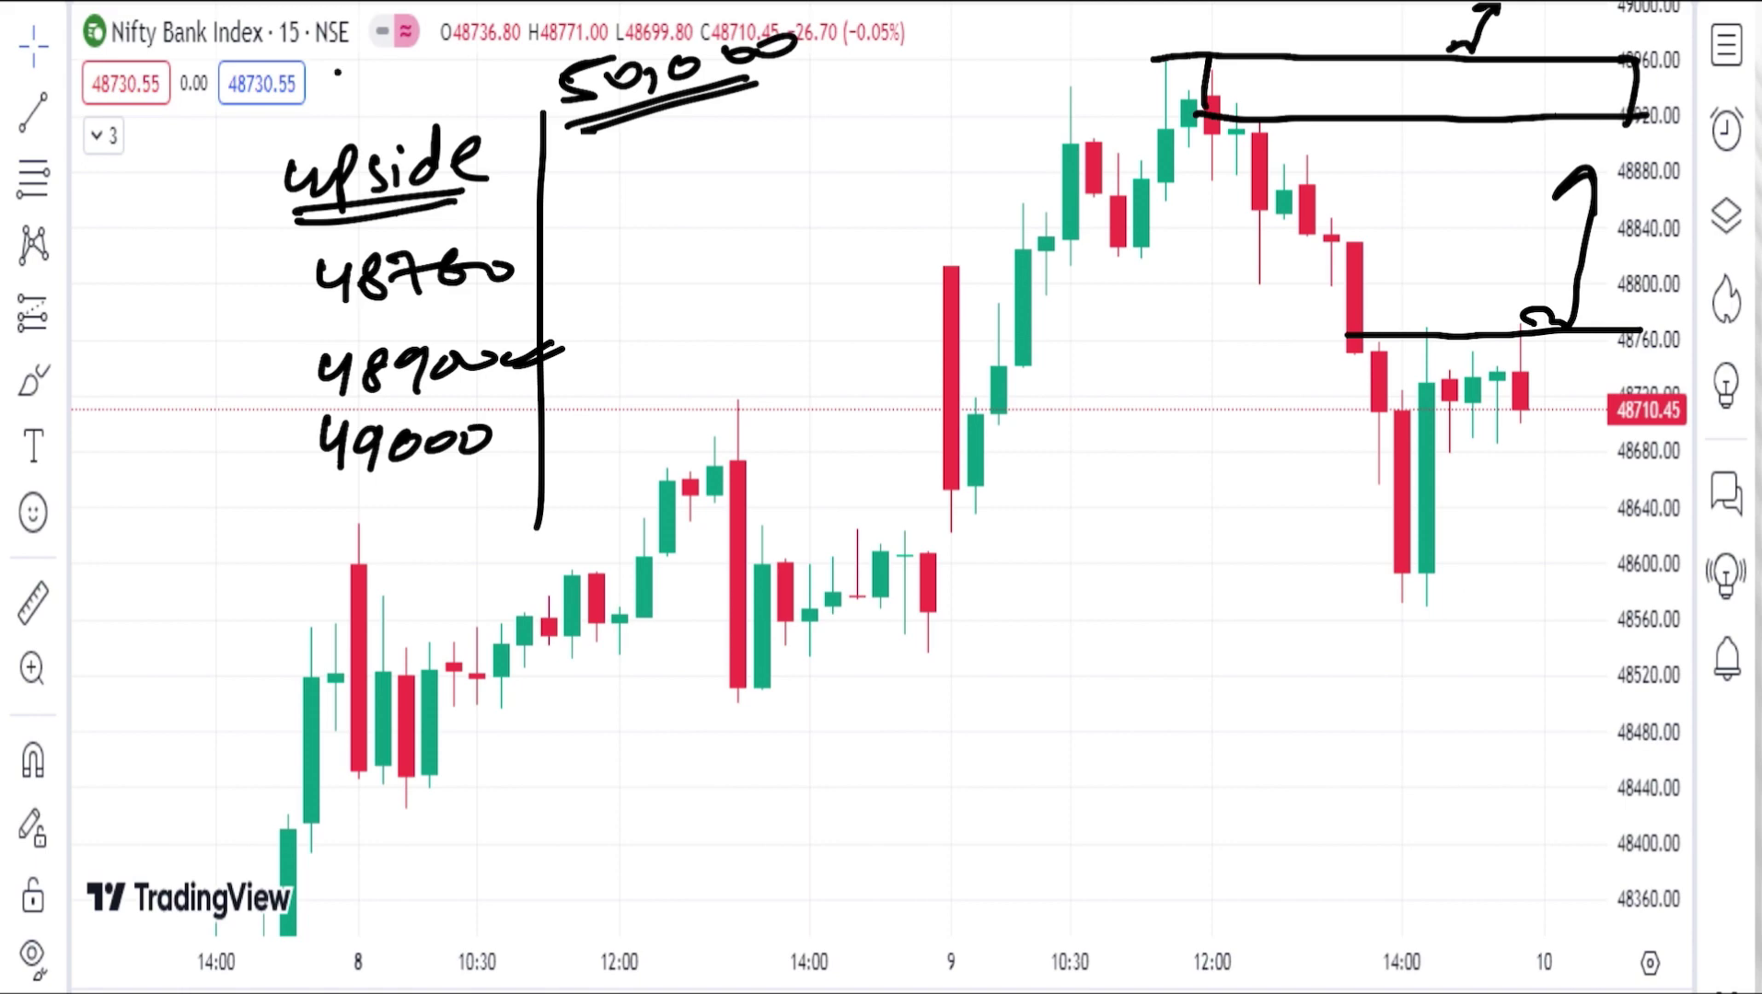
drag(338, 74, 342, 109)
mouse_move(379, 63)
mouse_down()
mouse_move(368, 106)
mouse_move(374, 81)
mouse_up()
mouse_move(394, 59)
mouse_down()
mouse_move(400, 92)
mouse_move(414, 88)
mouse_up()
mouse_move(435, 83)
mouse_down()
mouse_move(443, 44)
mouse_move(474, 35)
mouse_up()
mouse_move(511, 32)
mouse_down()
mouse_move(469, 65)
mouse_move(526, 57)
mouse_up()
drag(359, 117, 485, 74)
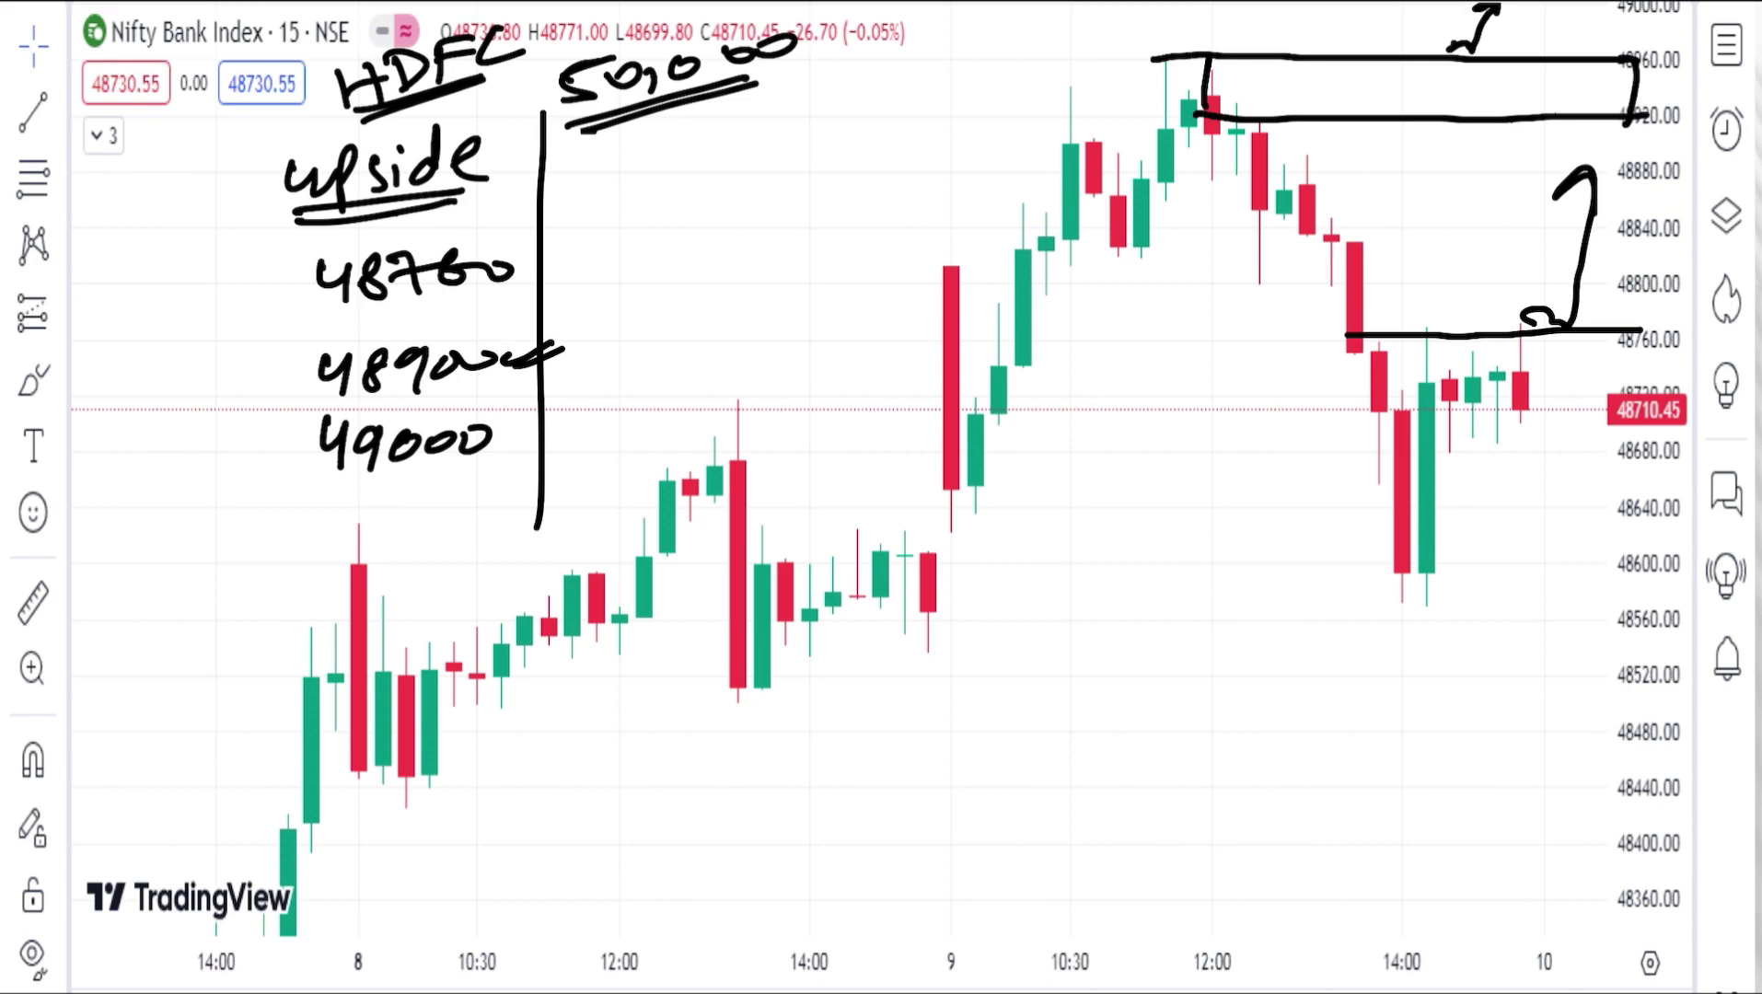
drag(287, 124, 359, 90)
mouse_move(557, 51)
mouse_down()
mouse_move(545, 34)
mouse_move(566, 23)
mouse_up()
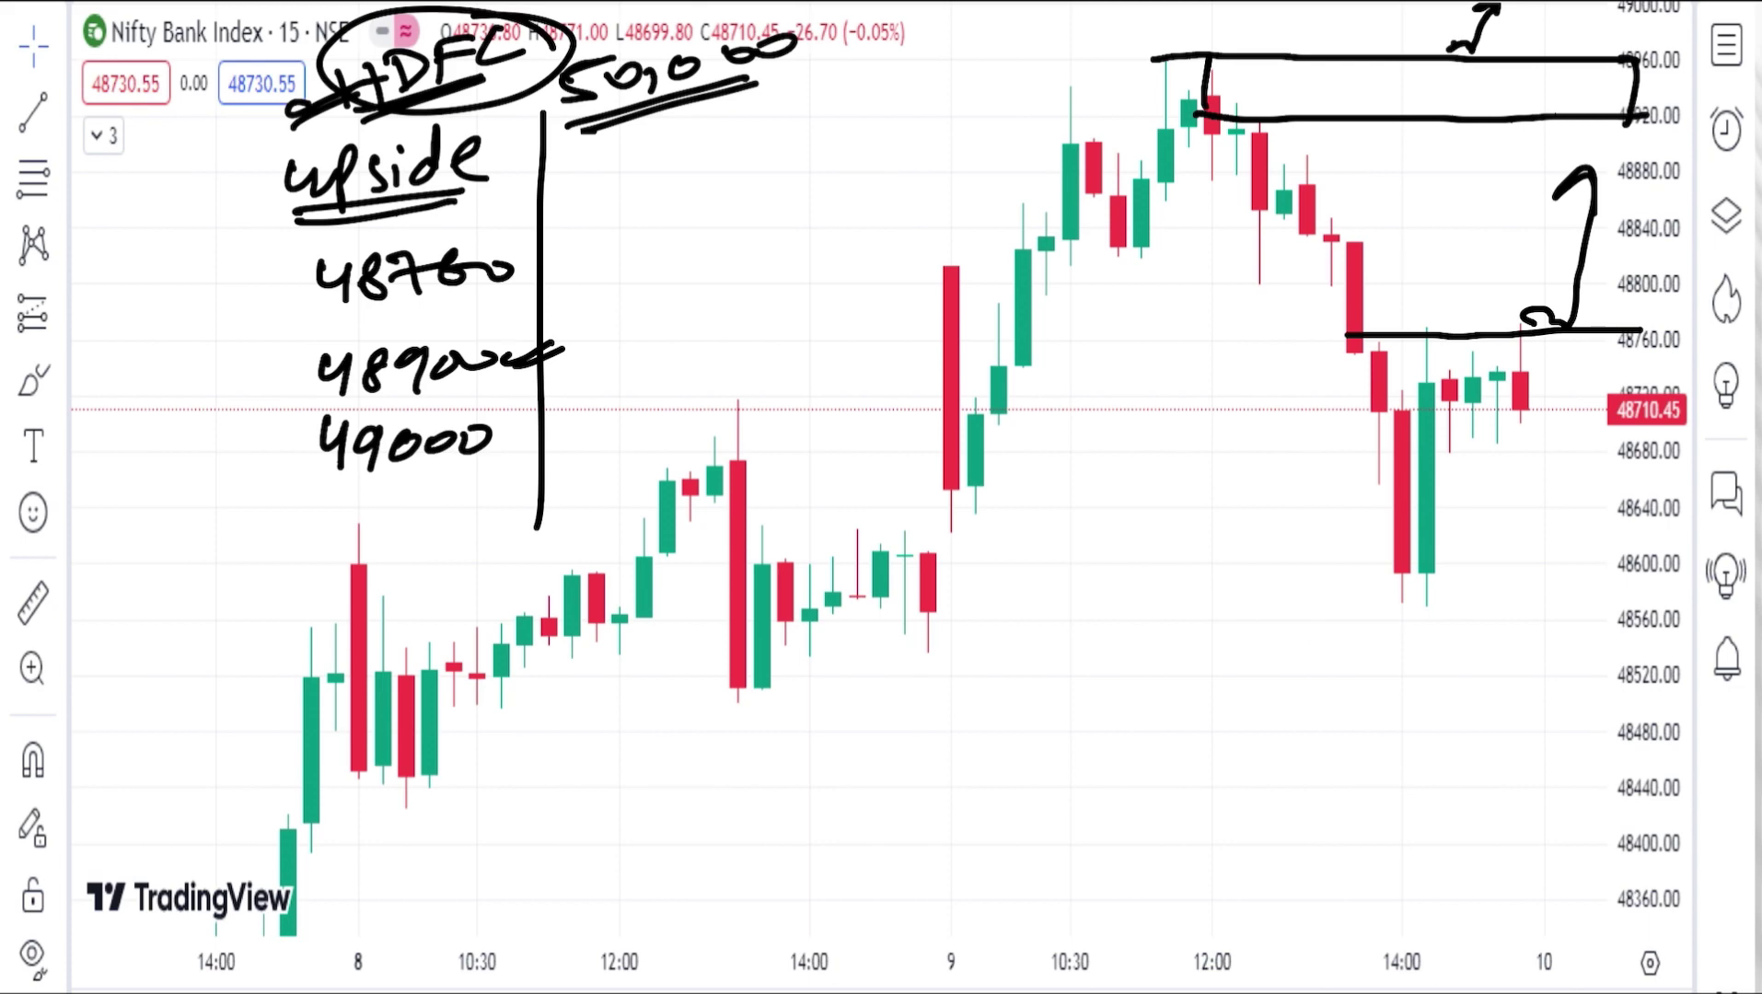
Circle the candles at the day's peak and draw a curved arrow down along the following fall.
mouse_move(1238, 65)
mouse_down()
mouse_move(1278, 92)
mouse_move(1197, 42)
mouse_move(1027, 47)
mouse_up()
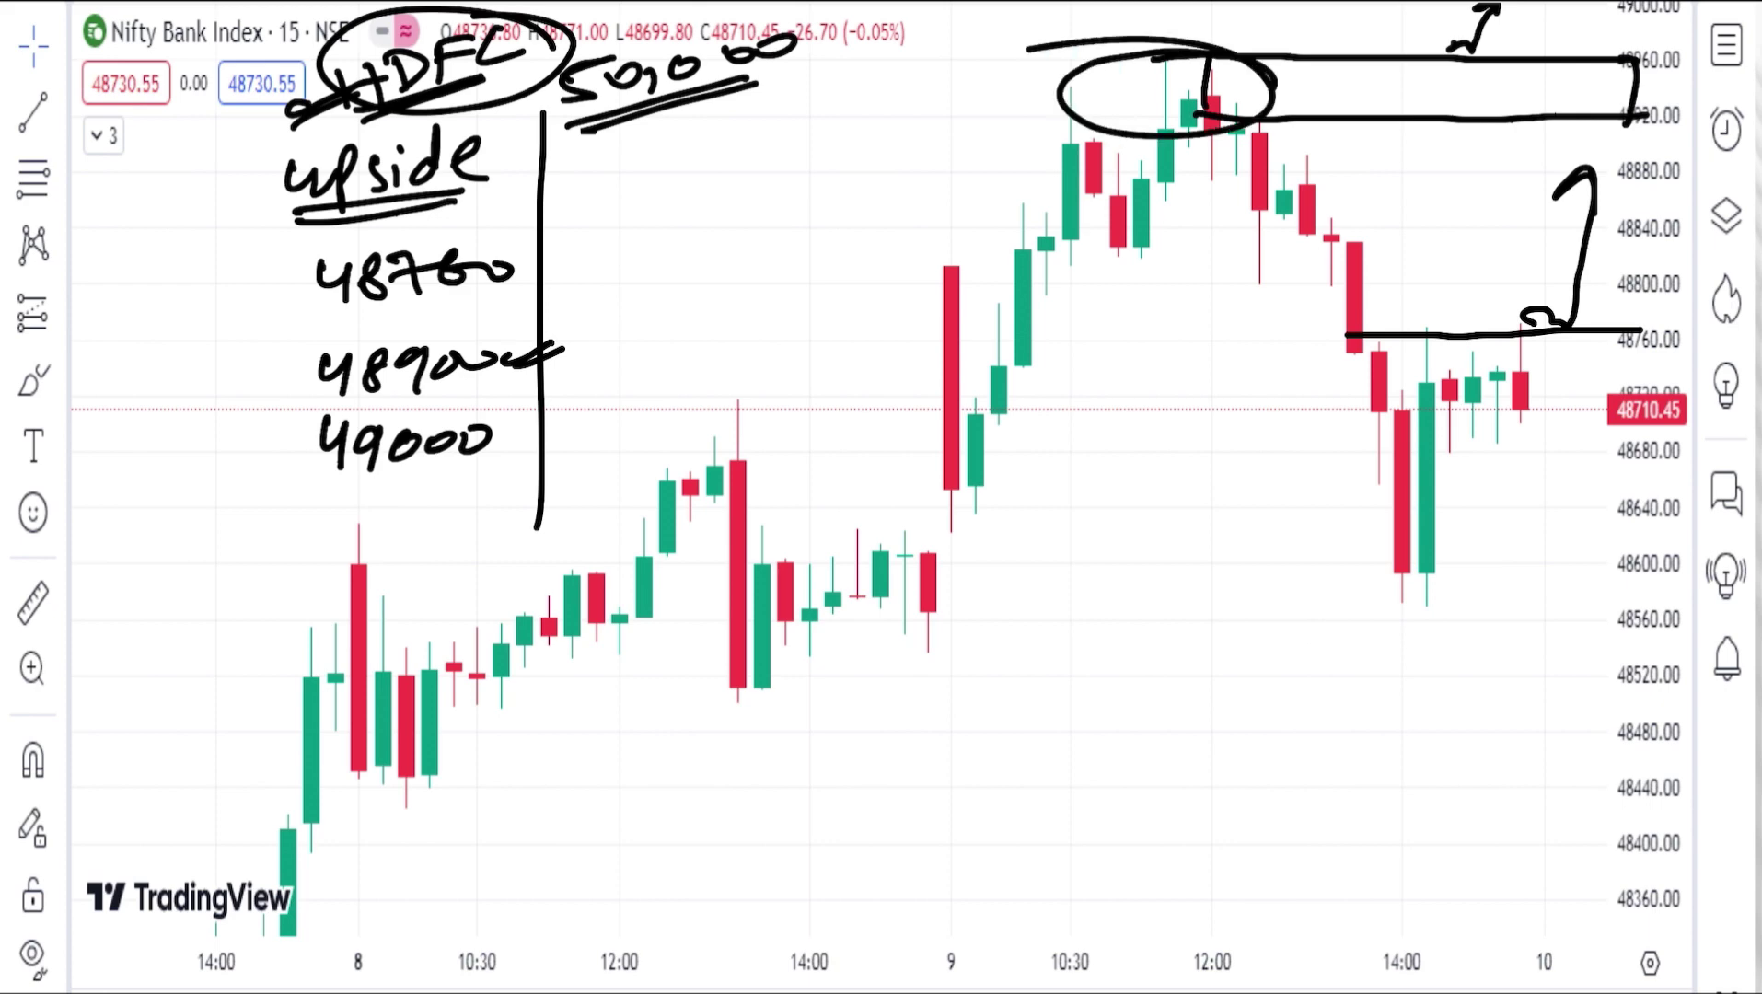
mouse_move(1178, 127)
mouse_down()
mouse_move(1298, 105)
mouse_move(1318, 386)
mouse_move(1404, 405)
mouse_up()
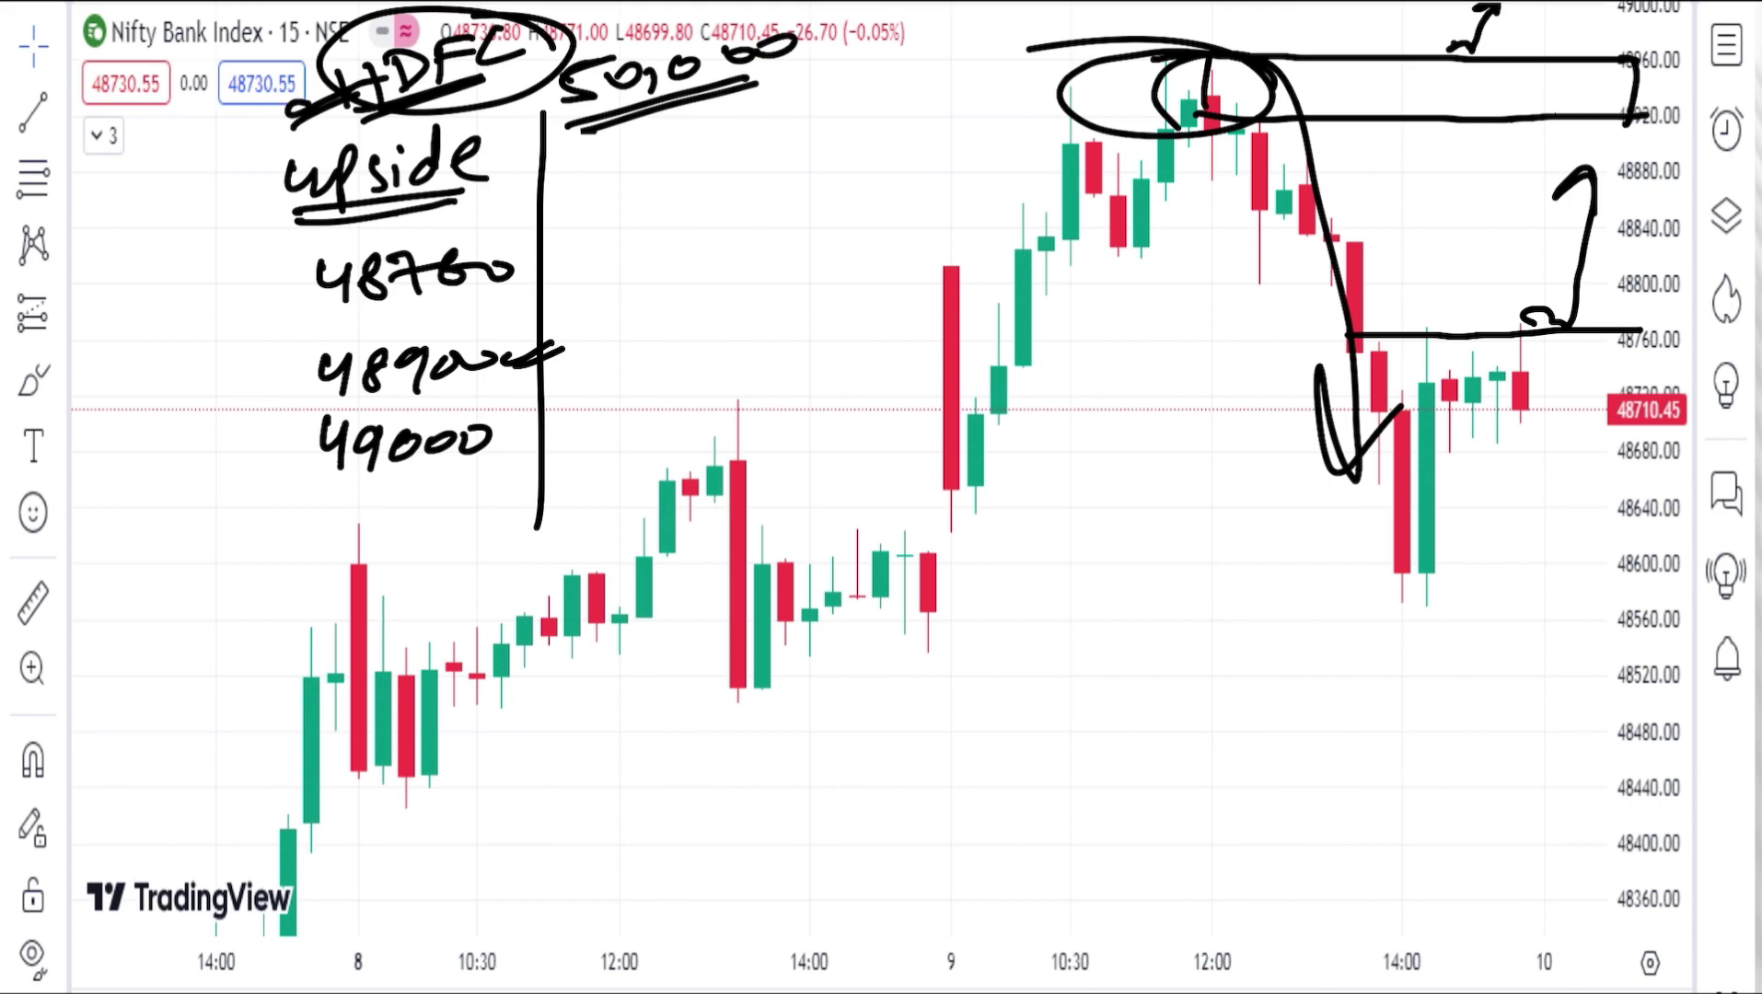
Rule a horizontal line under HDFC and 50,000 and add an underlined "downside" heading beside the divider.
drag(276, 130, 868, 109)
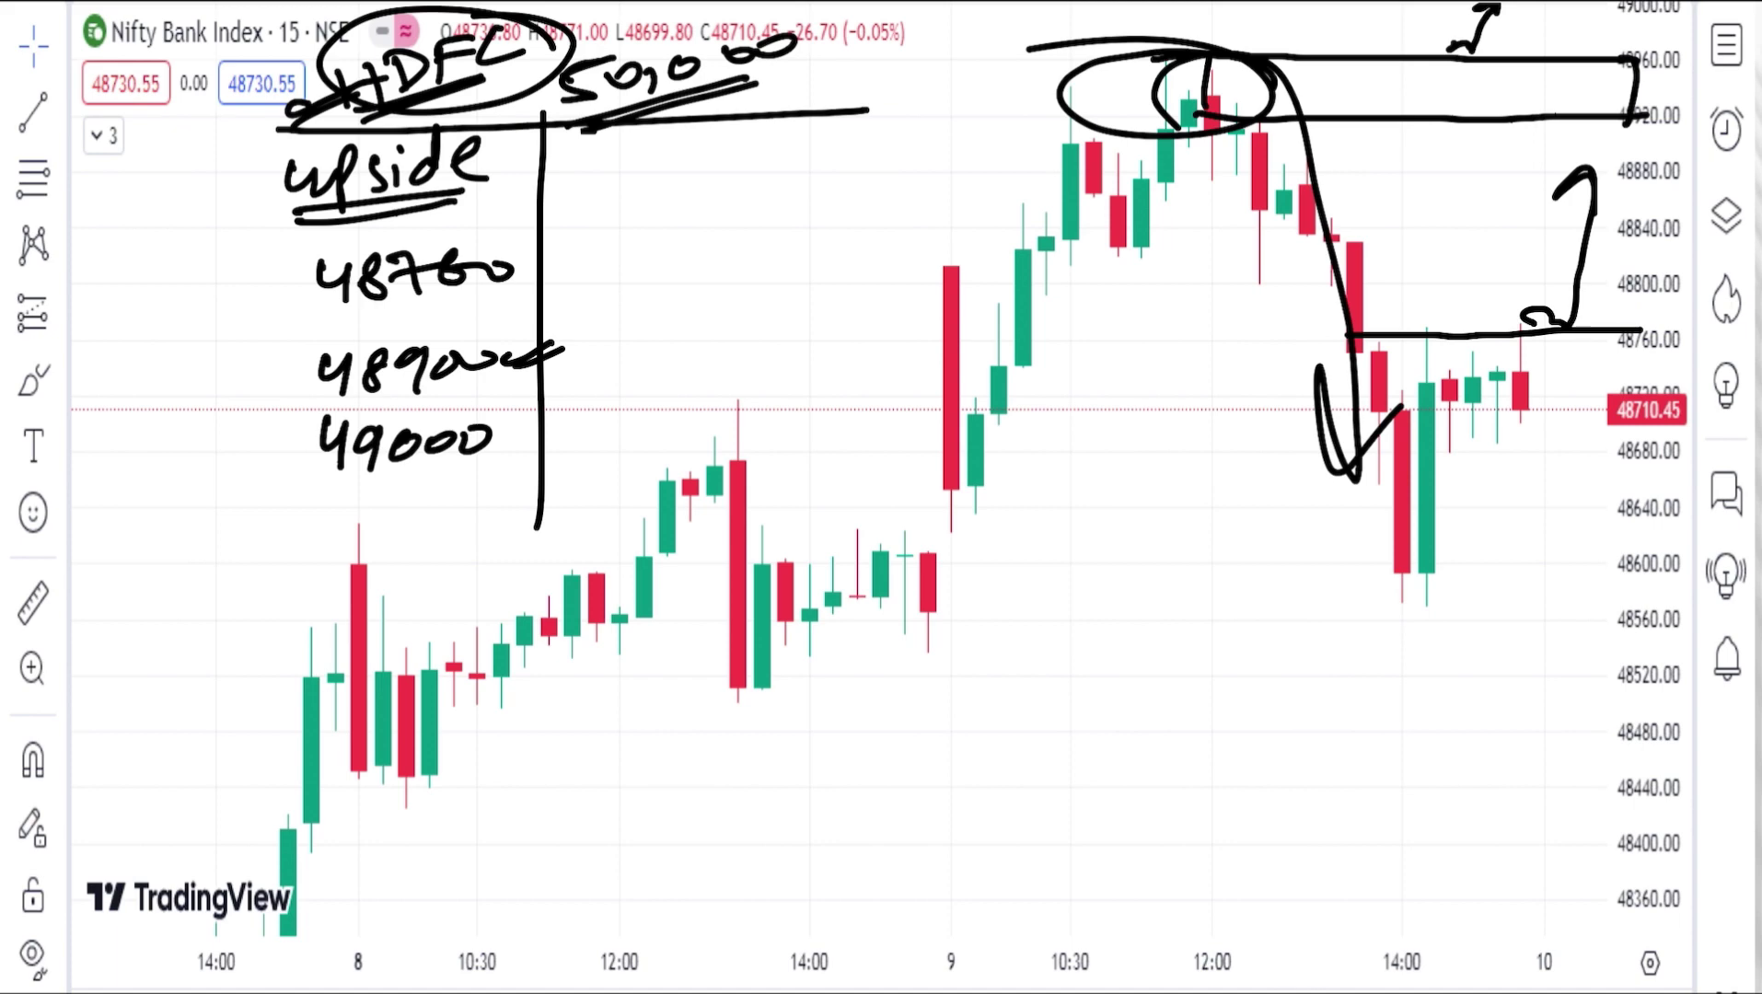
mouse_move(626, 161)
mouse_down()
mouse_move(633, 195)
mouse_move(775, 177)
mouse_move(824, 118)
mouse_move(868, 173)
mouse_up()
drag(567, 219, 889, 192)
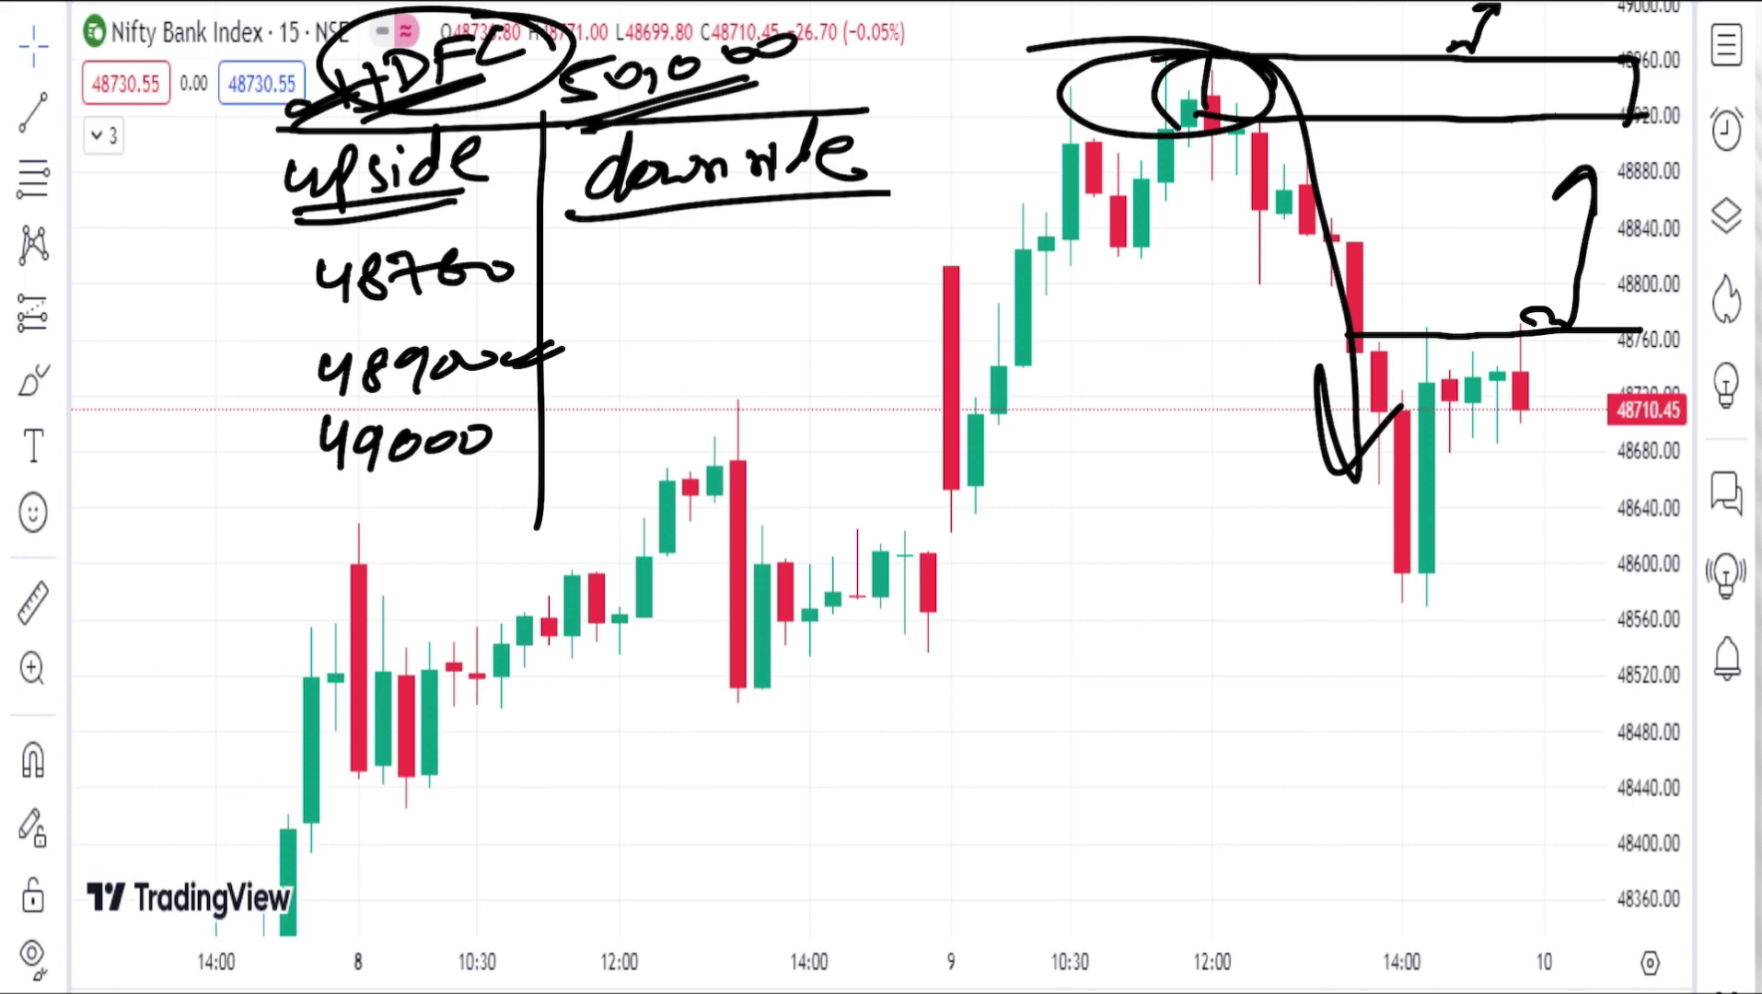
Write 48700 under the downside heading and mark it with a horizontal line near 48,710 and a downward arrow.
mouse_move(622, 233)
mouse_down()
mouse_move(612, 265)
mouse_move(646, 256)
mouse_up()
mouse_move(670, 230)
mouse_down()
mouse_move(661, 279)
mouse_move(714, 232)
mouse_up()
mouse_move(713, 234)
mouse_down()
mouse_move(696, 279)
mouse_move(747, 267)
mouse_up()
drag(768, 245, 801, 232)
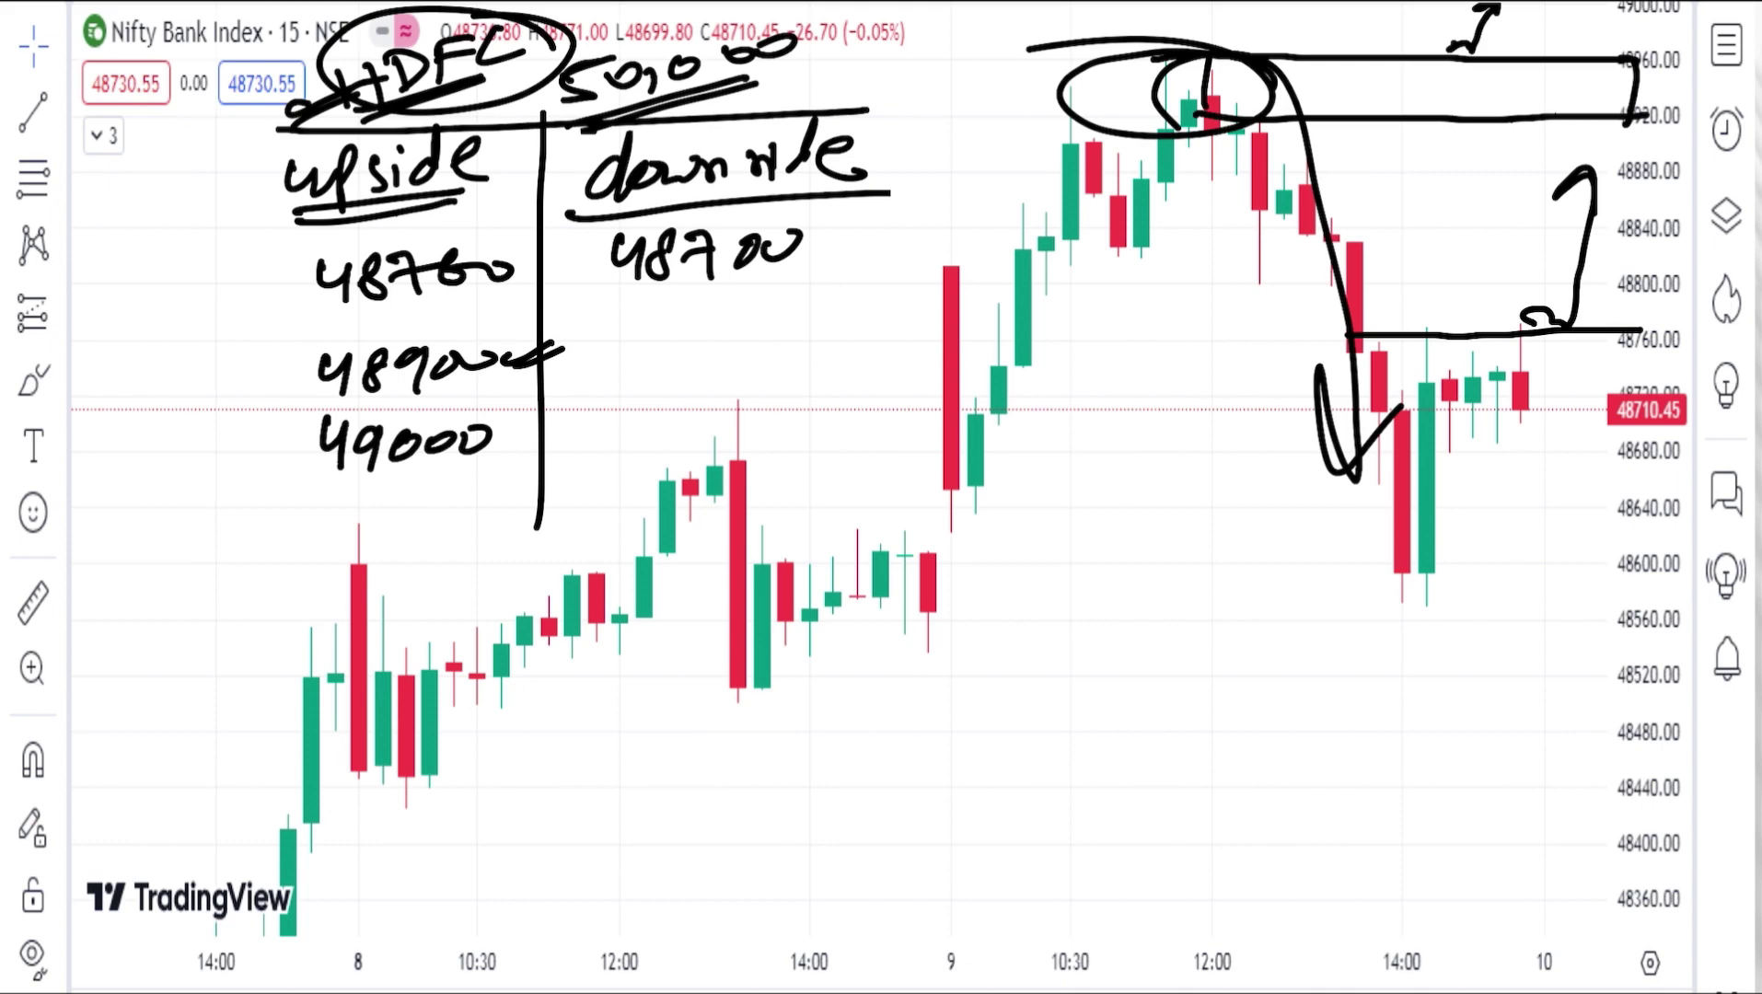
drag(1411, 411, 1626, 407)
mouse_move(1523, 428)
mouse_down()
mouse_move(1569, 419)
mouse_move(1554, 538)
mouse_up()
drag(1546, 497, 1588, 504)
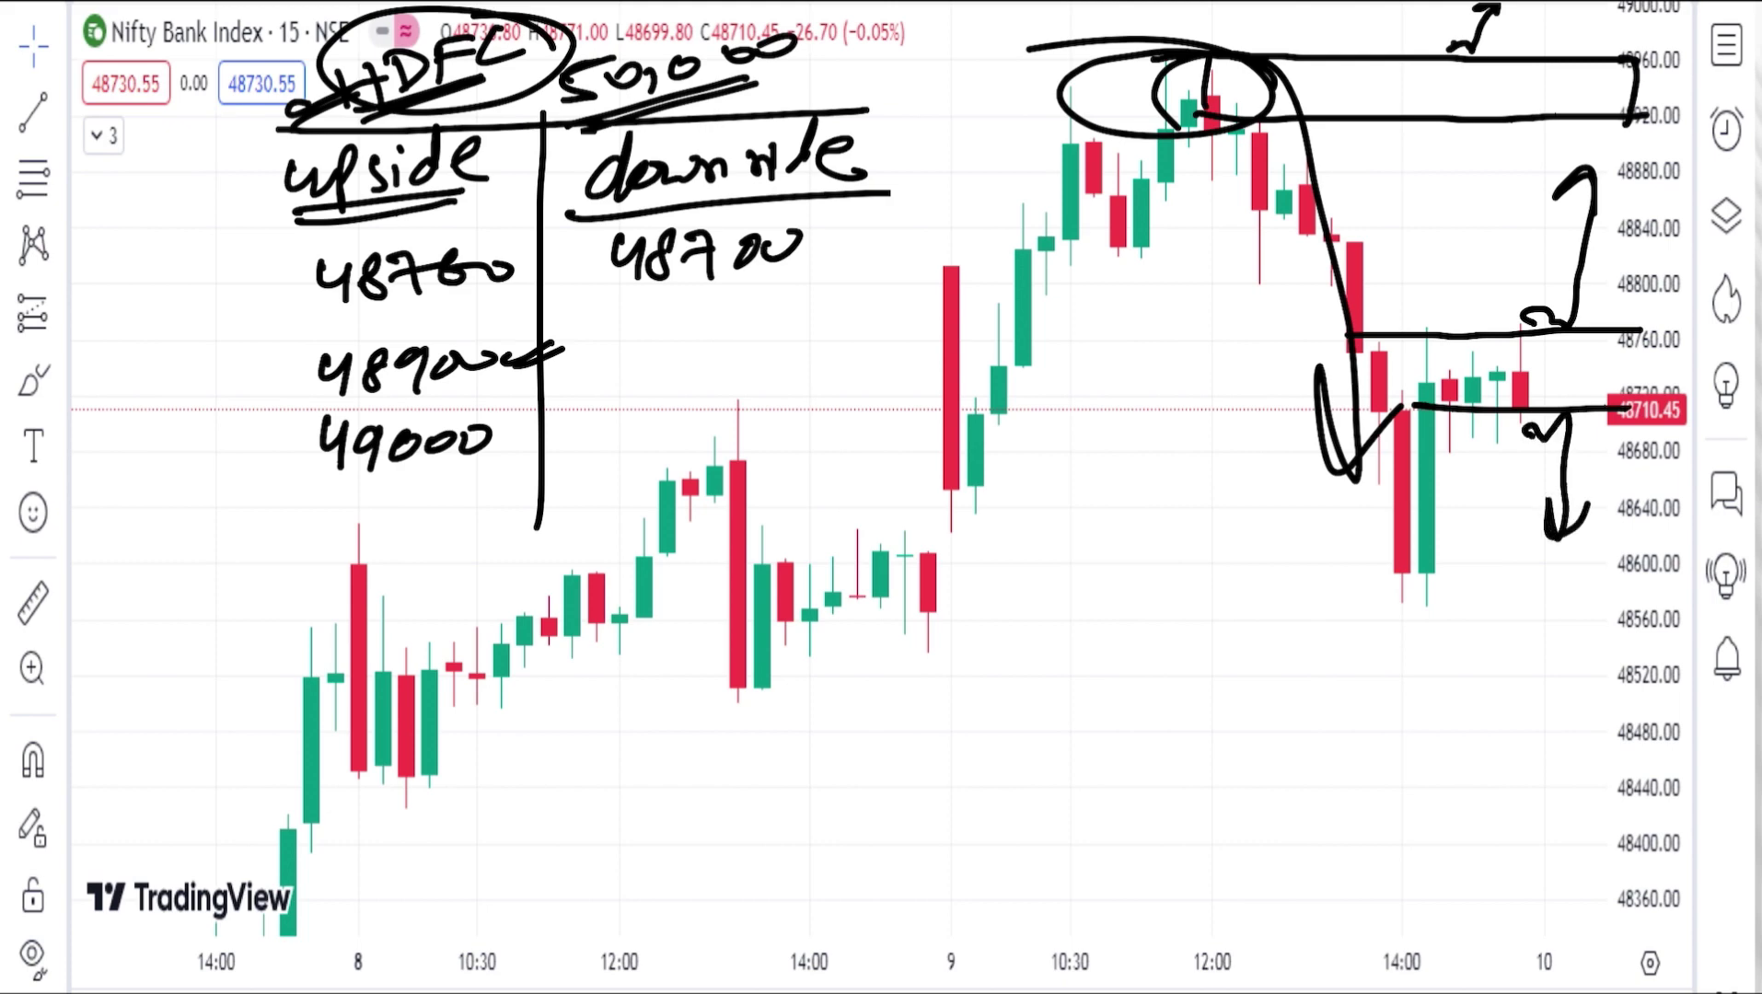
Write 48580 as the second downside level and draw a support line along the afternoon low at about 48,575.
drag(618, 307, 641, 339)
drag(633, 313, 635, 353)
mouse_move(666, 318)
mouse_down()
mouse_move(655, 364)
mouse_move(686, 357)
mouse_up()
mouse_move(741, 308)
mouse_down()
mouse_move(717, 336)
mouse_move(736, 354)
mouse_up()
drag(747, 340, 789, 333)
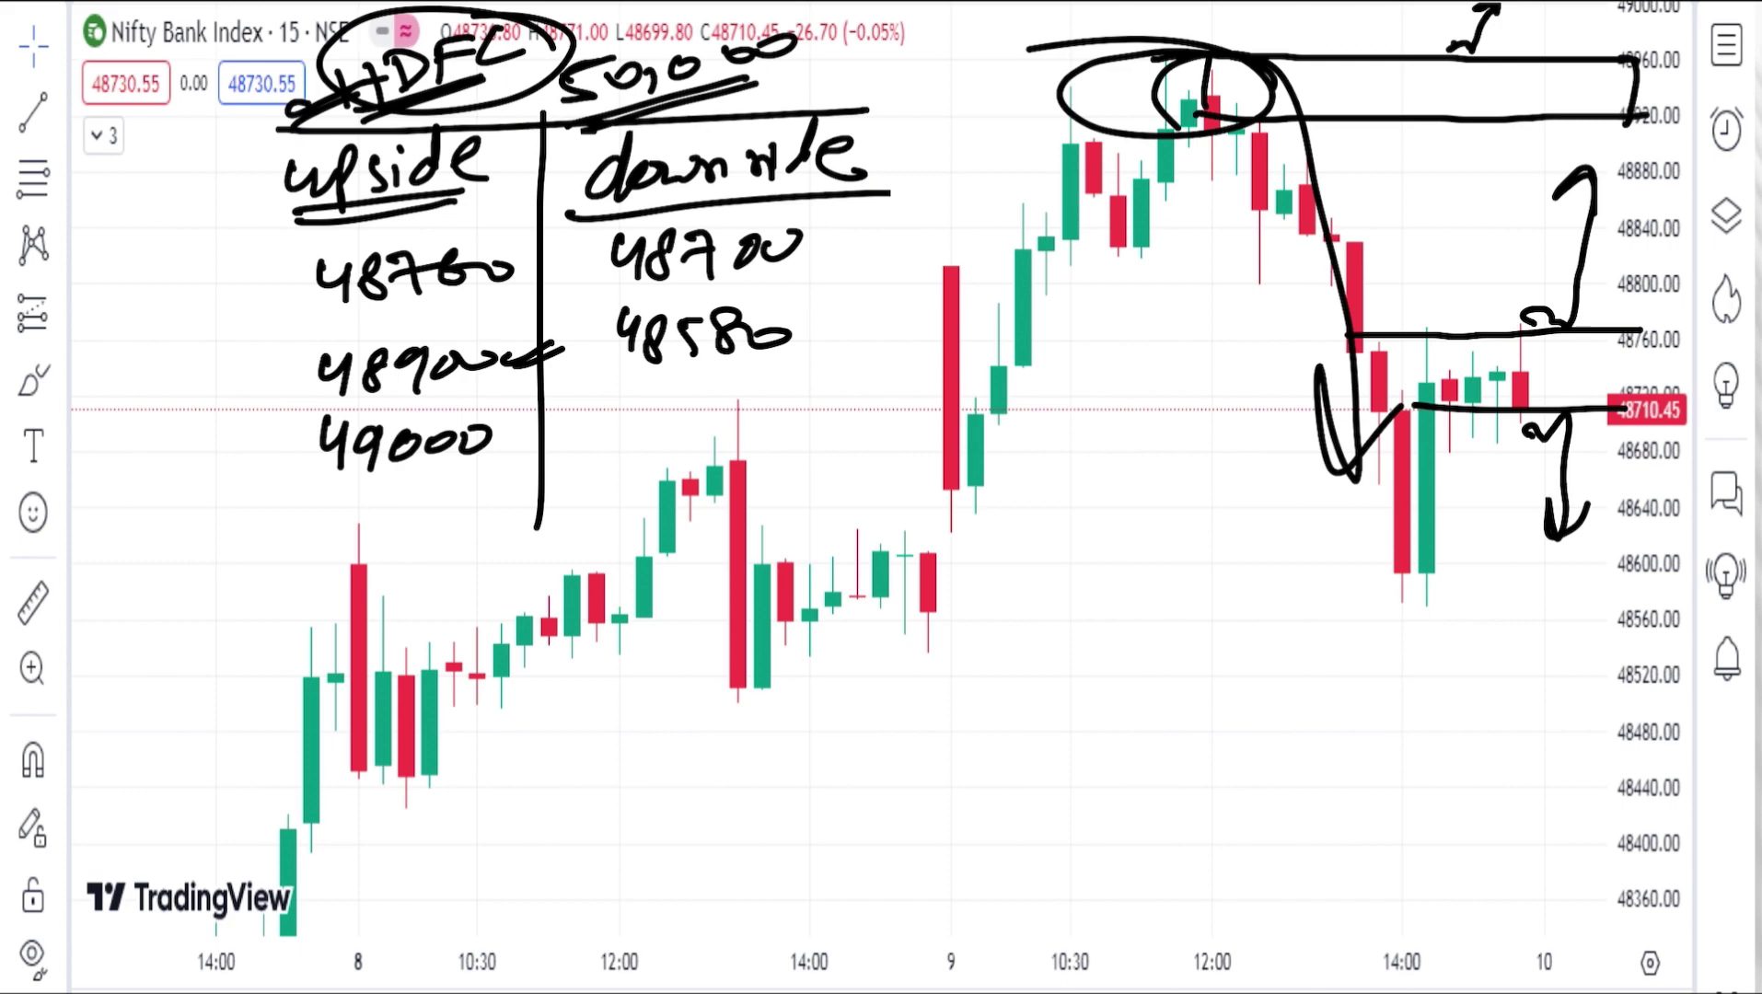
drag(1444, 604, 1690, 591)
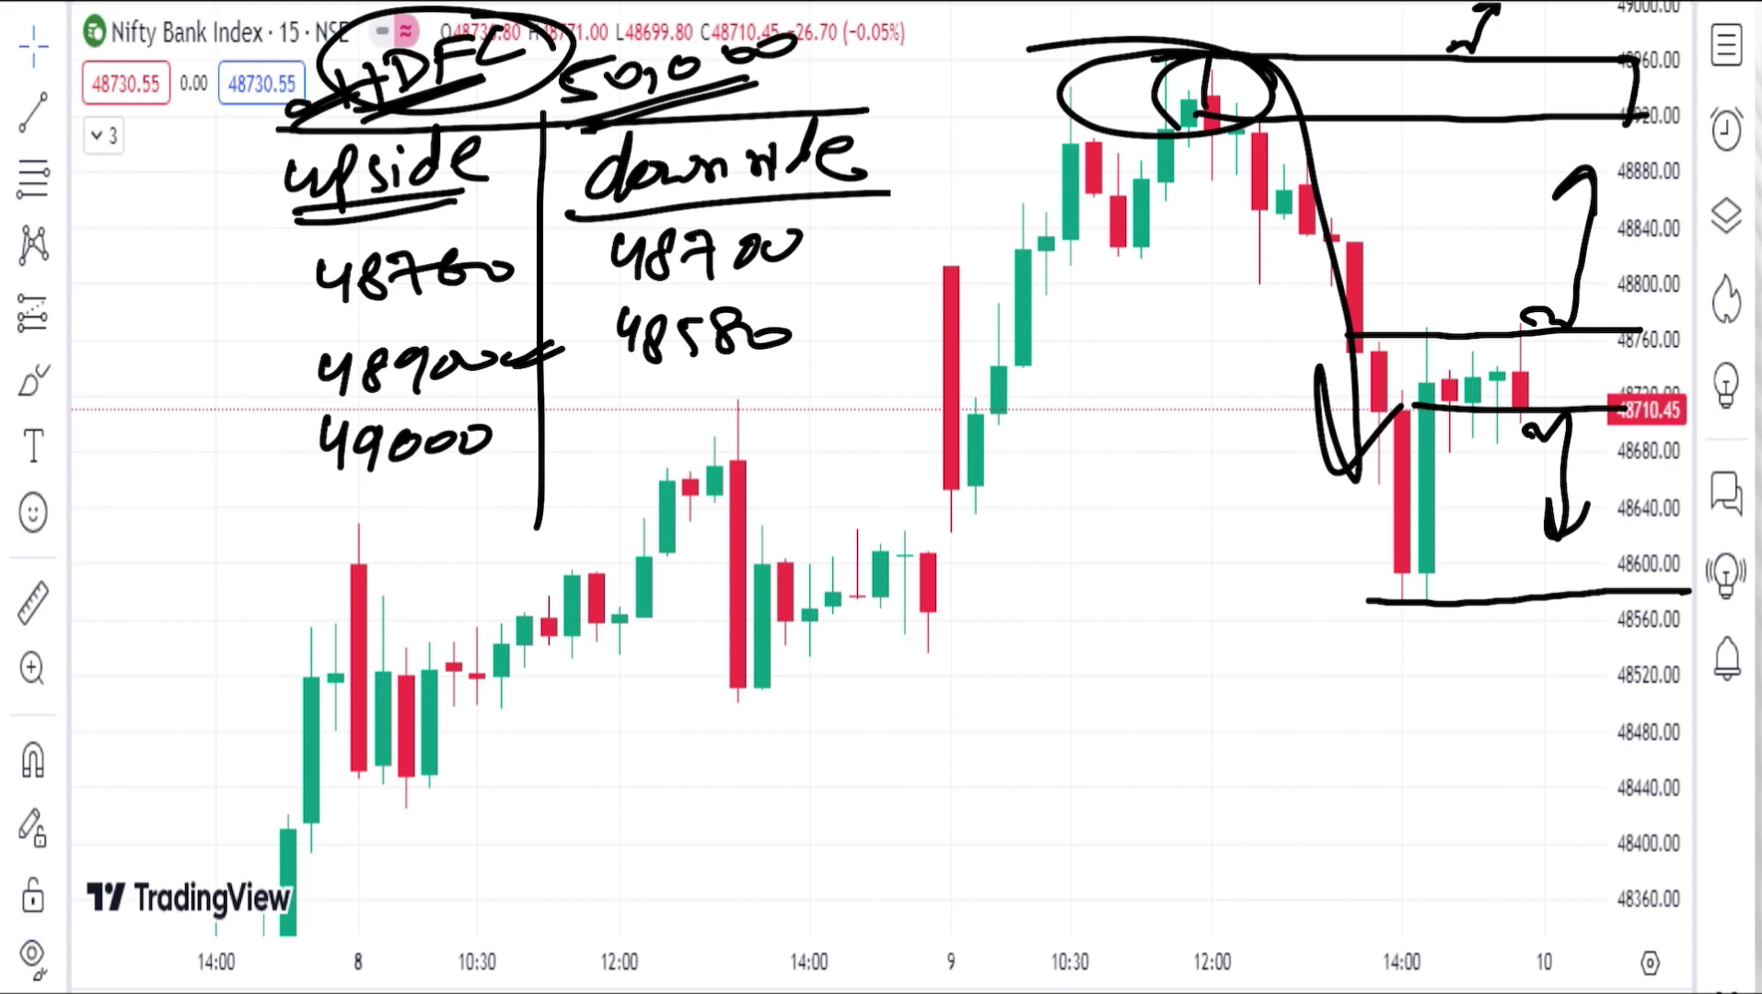
Write 48440 as the third downside level.
mouse_move(611, 388)
mouse_down()
mouse_move(635, 431)
mouse_move(661, 390)
mouse_move(734, 425)
mouse_up()
mouse_move(764, 390)
mouse_down()
mouse_move(780, 410)
mouse_move(757, 392)
mouse_up()
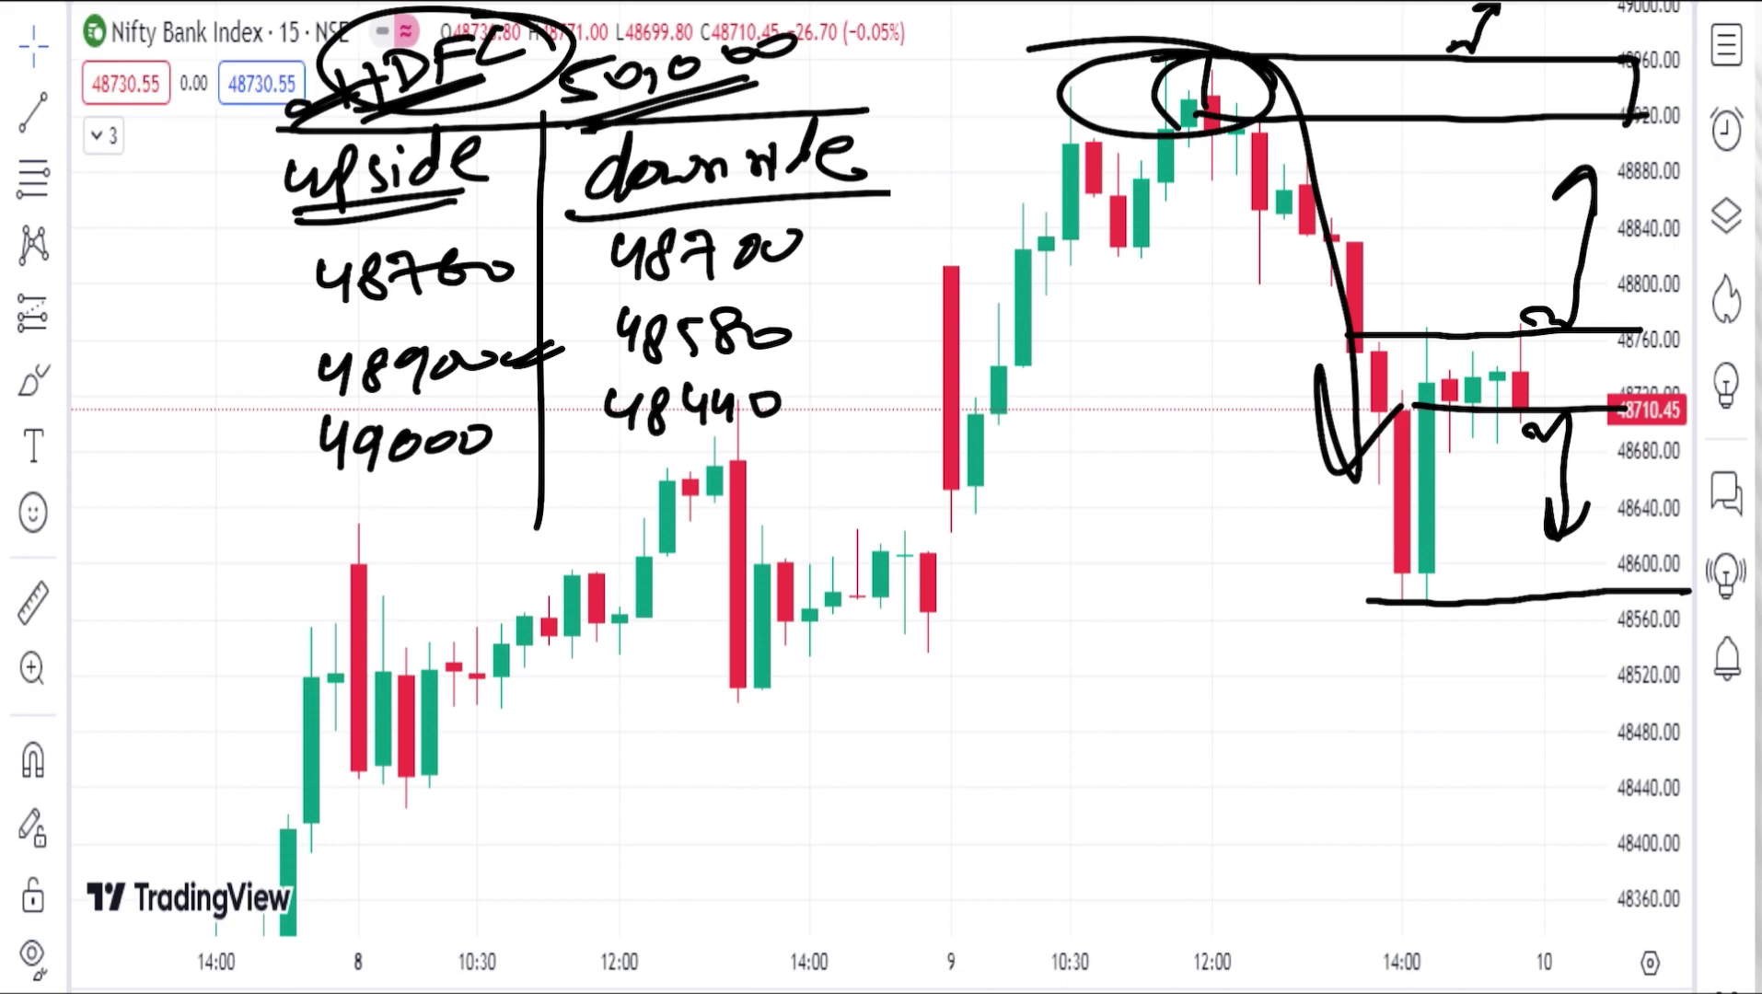
Draw a horizontal support line near 48,440 on the chart and write 48300 as the fourth downside level.
drag(1360, 781, 1600, 781)
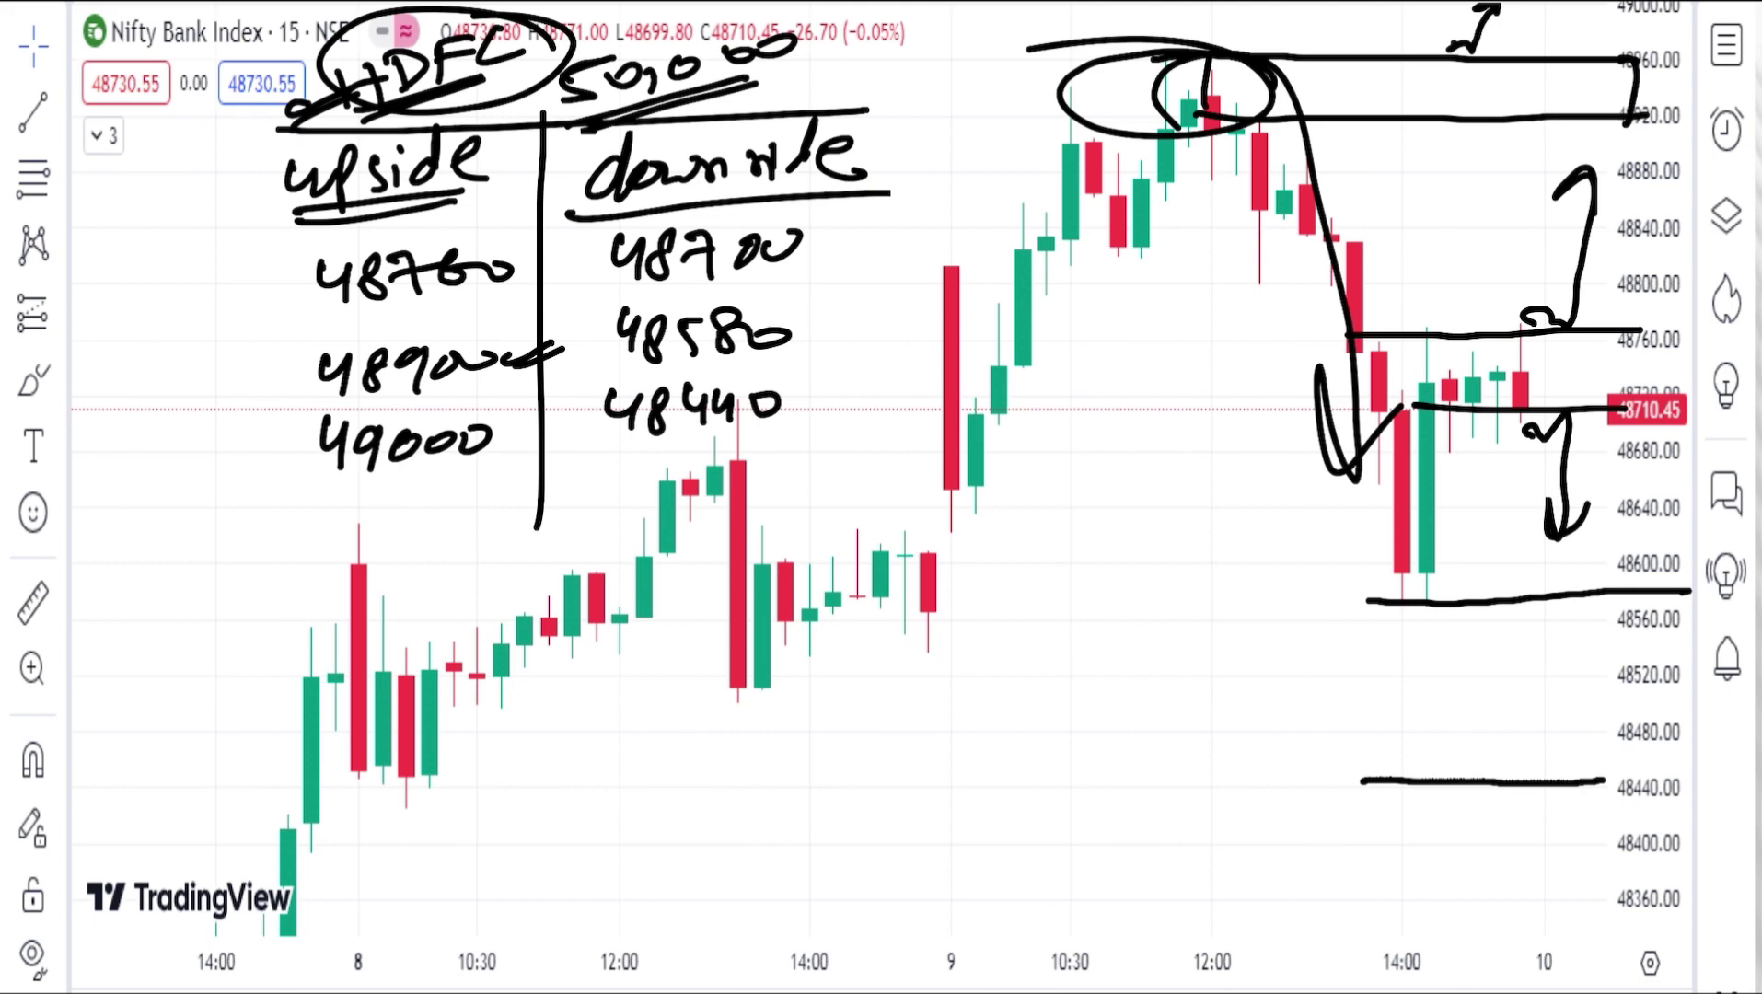
drag(617, 446, 641, 468)
drag(634, 449, 633, 502)
mouse_move(665, 451)
mouse_down()
mouse_move(649, 471)
mouse_move(681, 488)
mouse_move(769, 448)
mouse_up()
drag(1592, 325, 1638, 326)
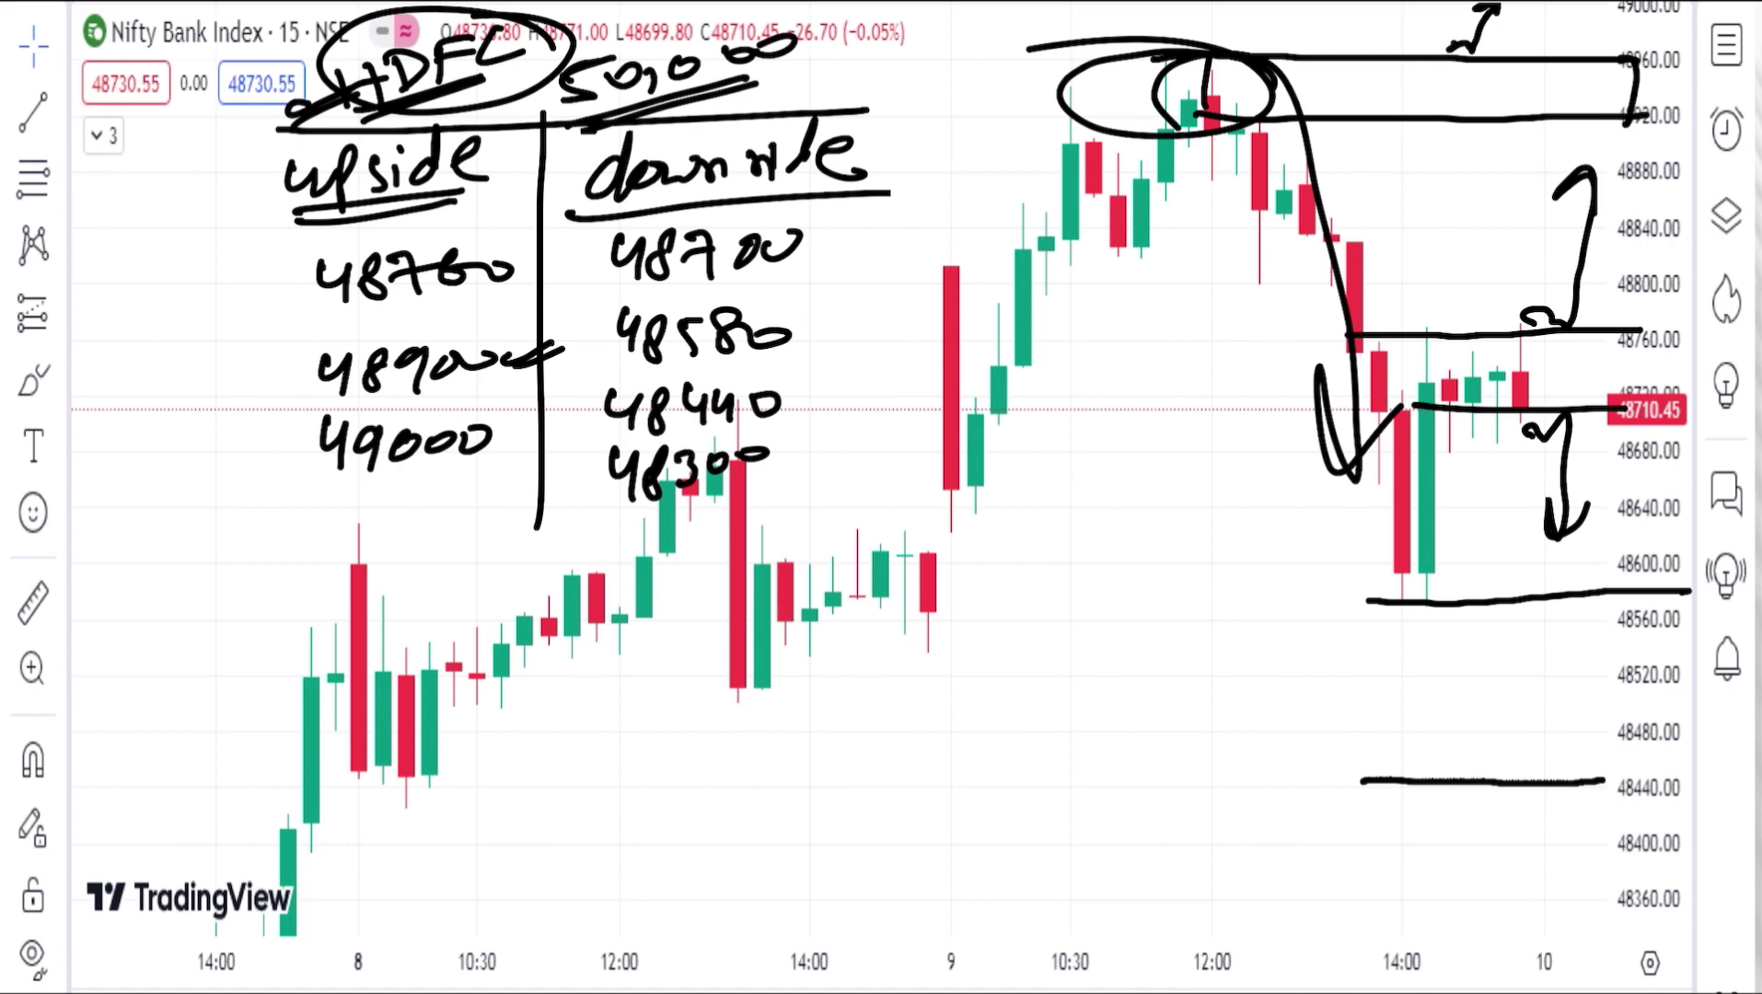
Draw a freehand frame around the upside and downside level lists.
drag(898, 89, 860, 564)
mouse_move(243, 113)
mouse_down()
mouse_move(247, 356)
mouse_move(902, 537)
mouse_up()
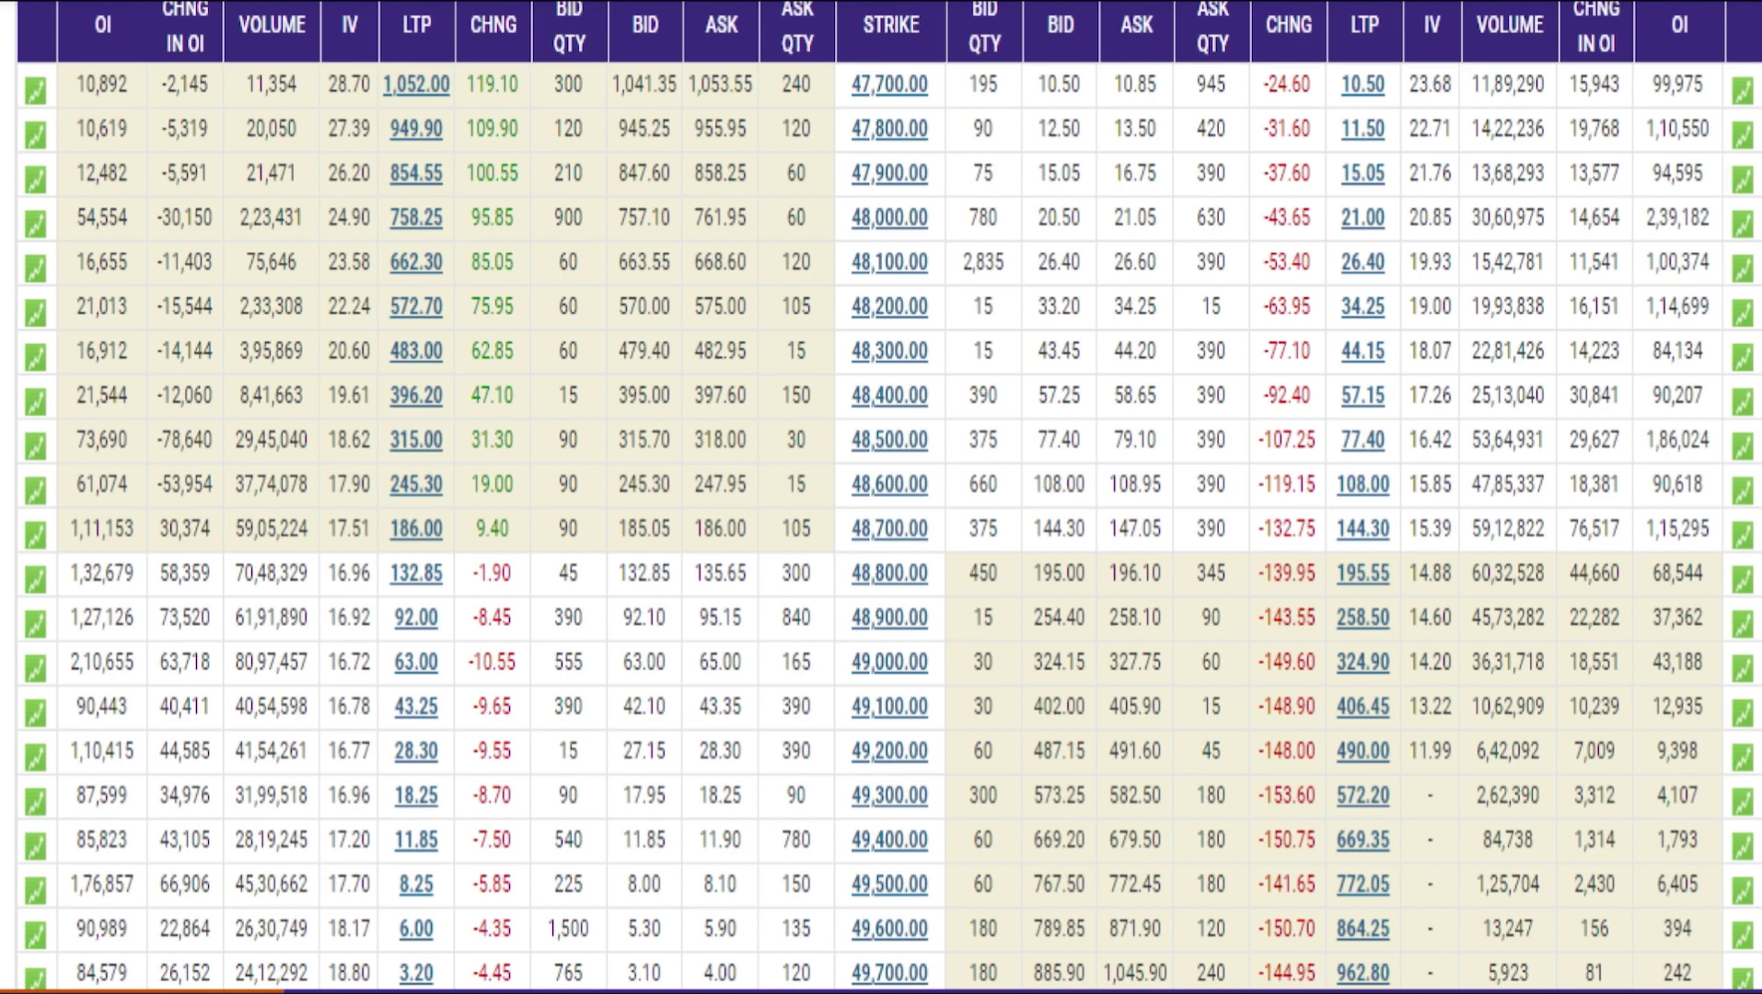
Underline the strikes 48,700, 48,800, 48,900 and 49,000 in the option chain and group them with a bracket.
drag(842, 545, 962, 542)
drag(835, 600, 952, 594)
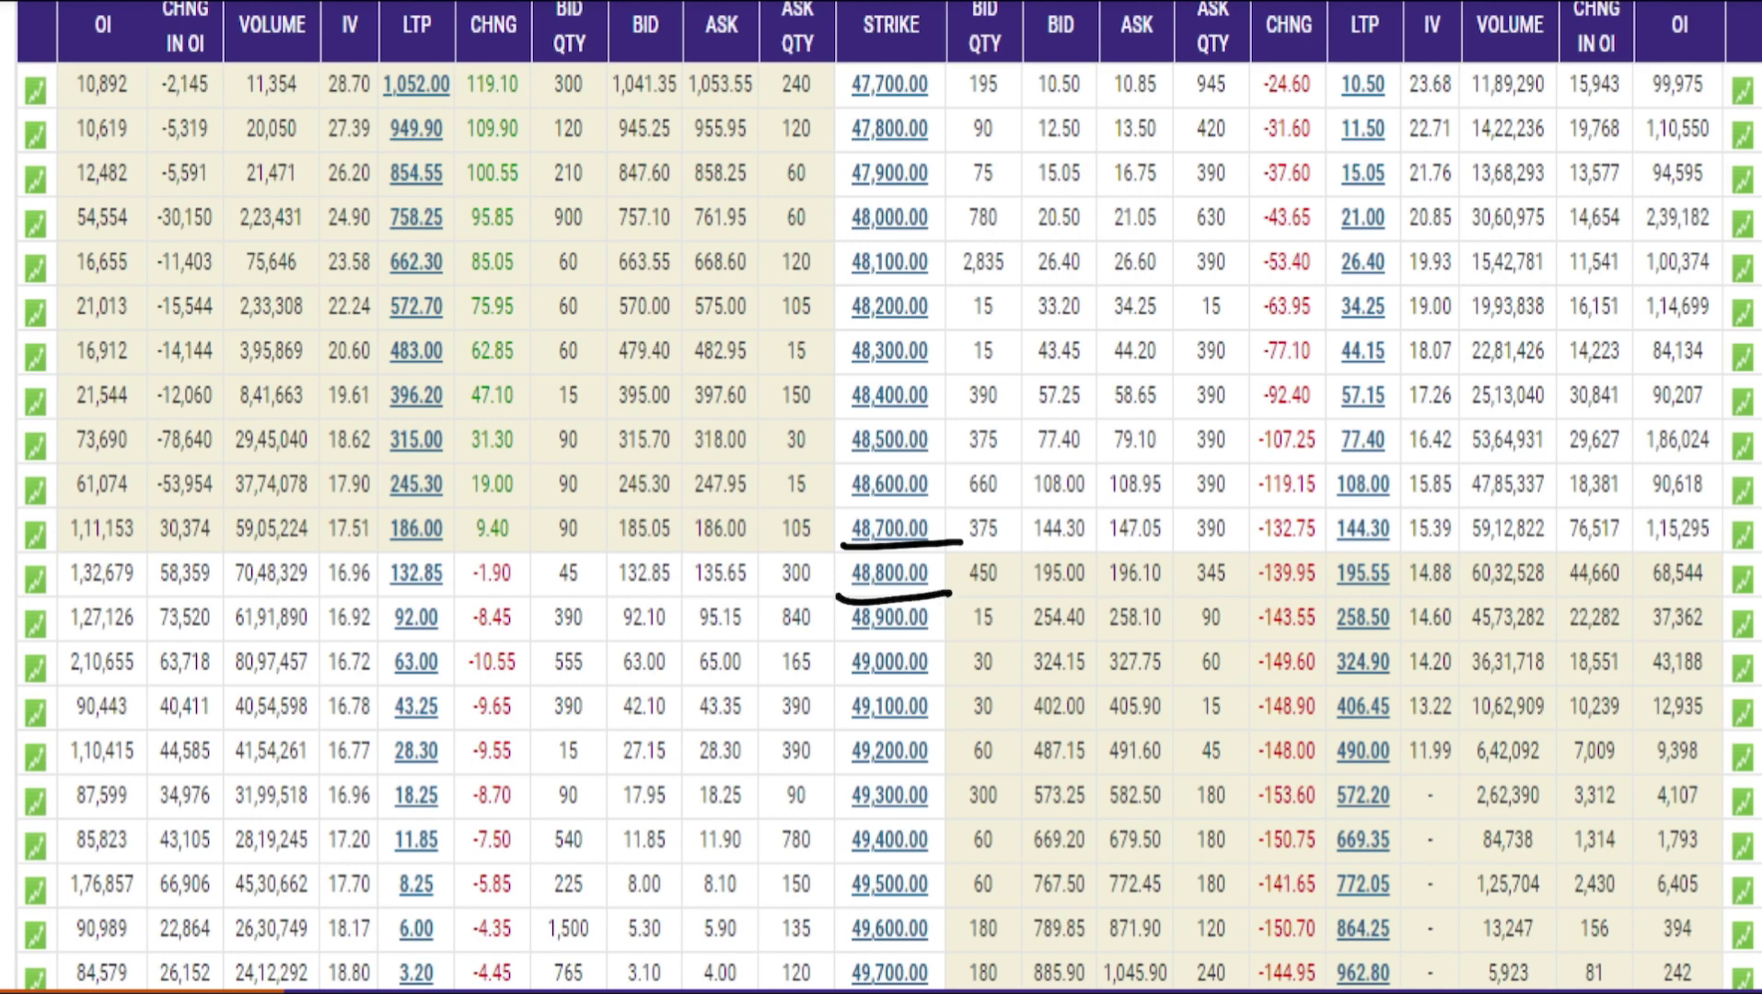
drag(833, 635, 931, 630)
drag(838, 697, 956, 677)
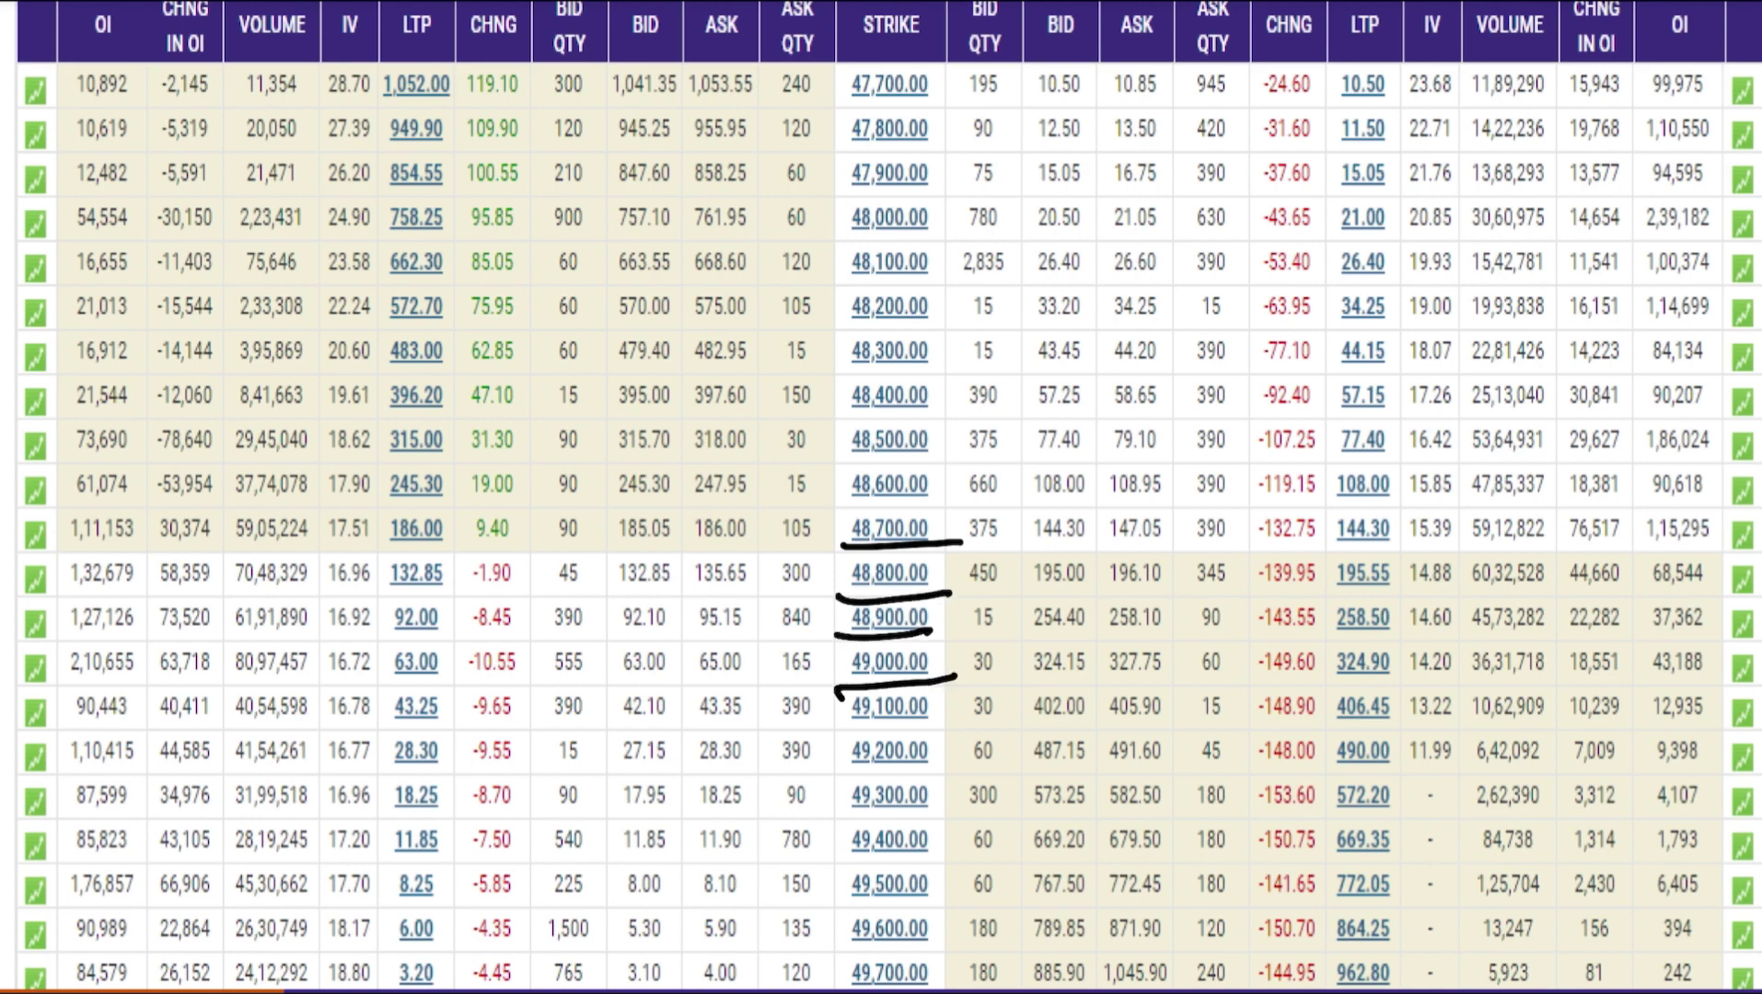
mouse_move(921, 526)
mouse_down()
mouse_move(965, 700)
mouse_move(922, 684)
mouse_up()
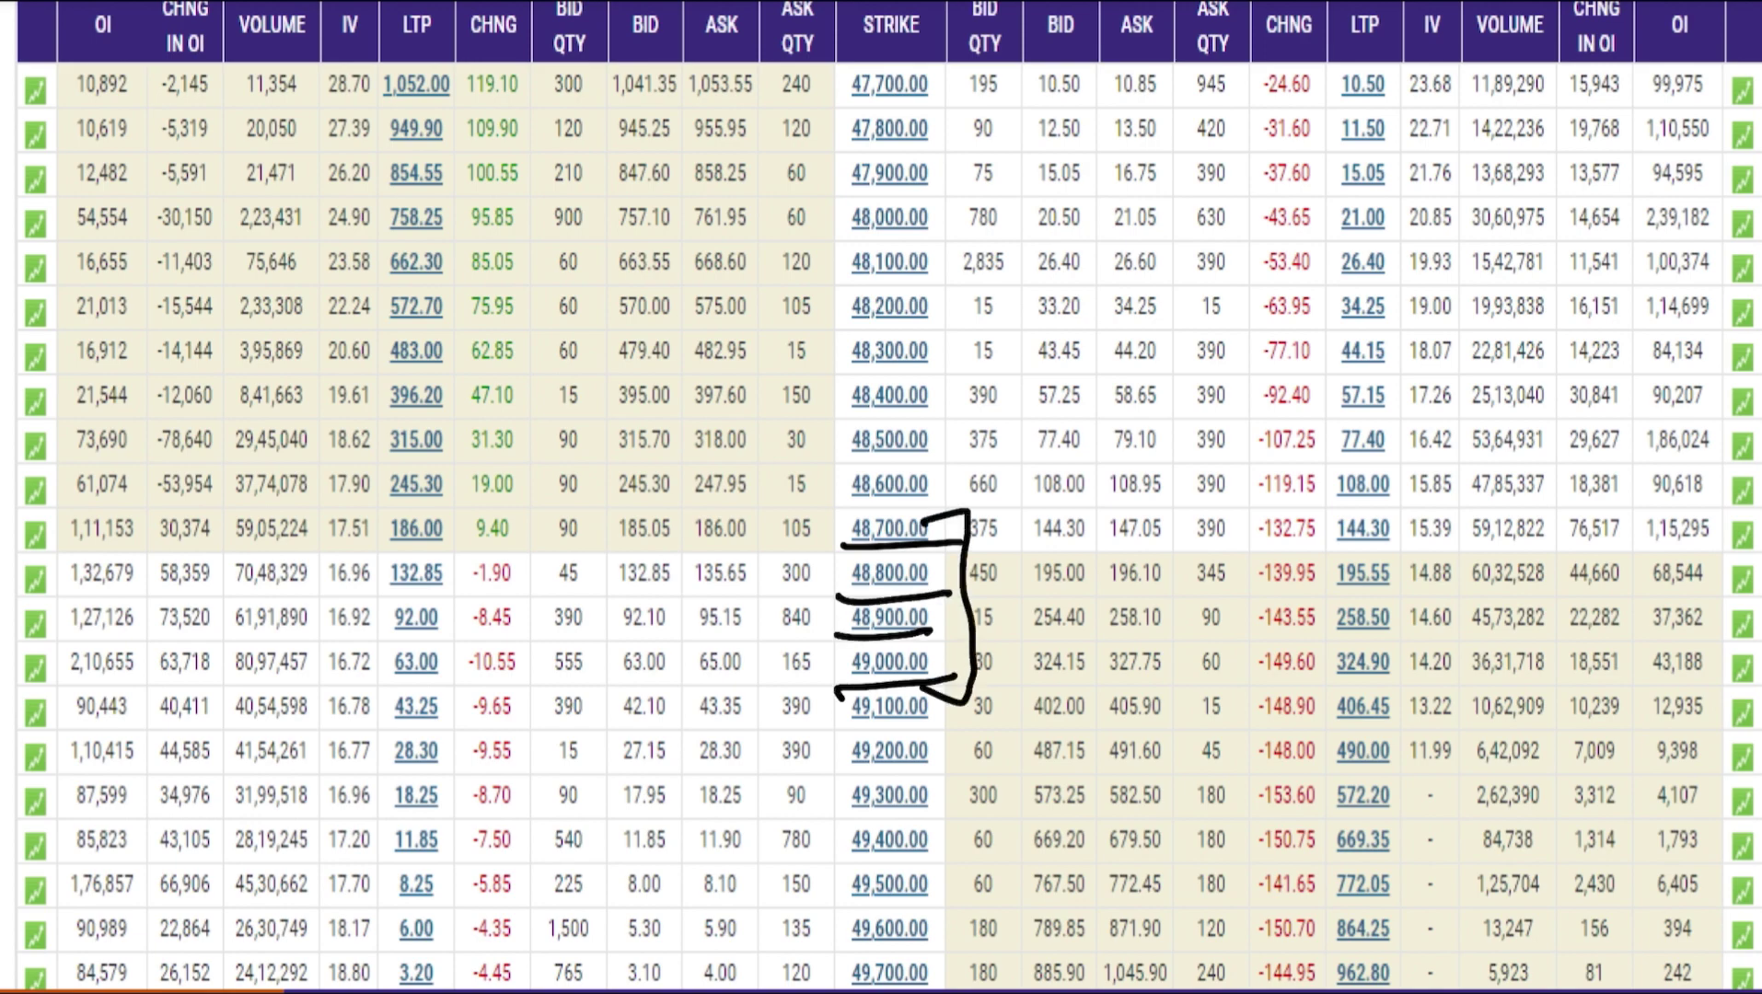
Bracket the call open interest values for strikes 48,700 to 49,000 and add an arrow mark beside the 48,700 row.
mouse_move(87, 505)
mouse_down()
mouse_move(26, 669)
mouse_move(46, 672)
mouse_up()
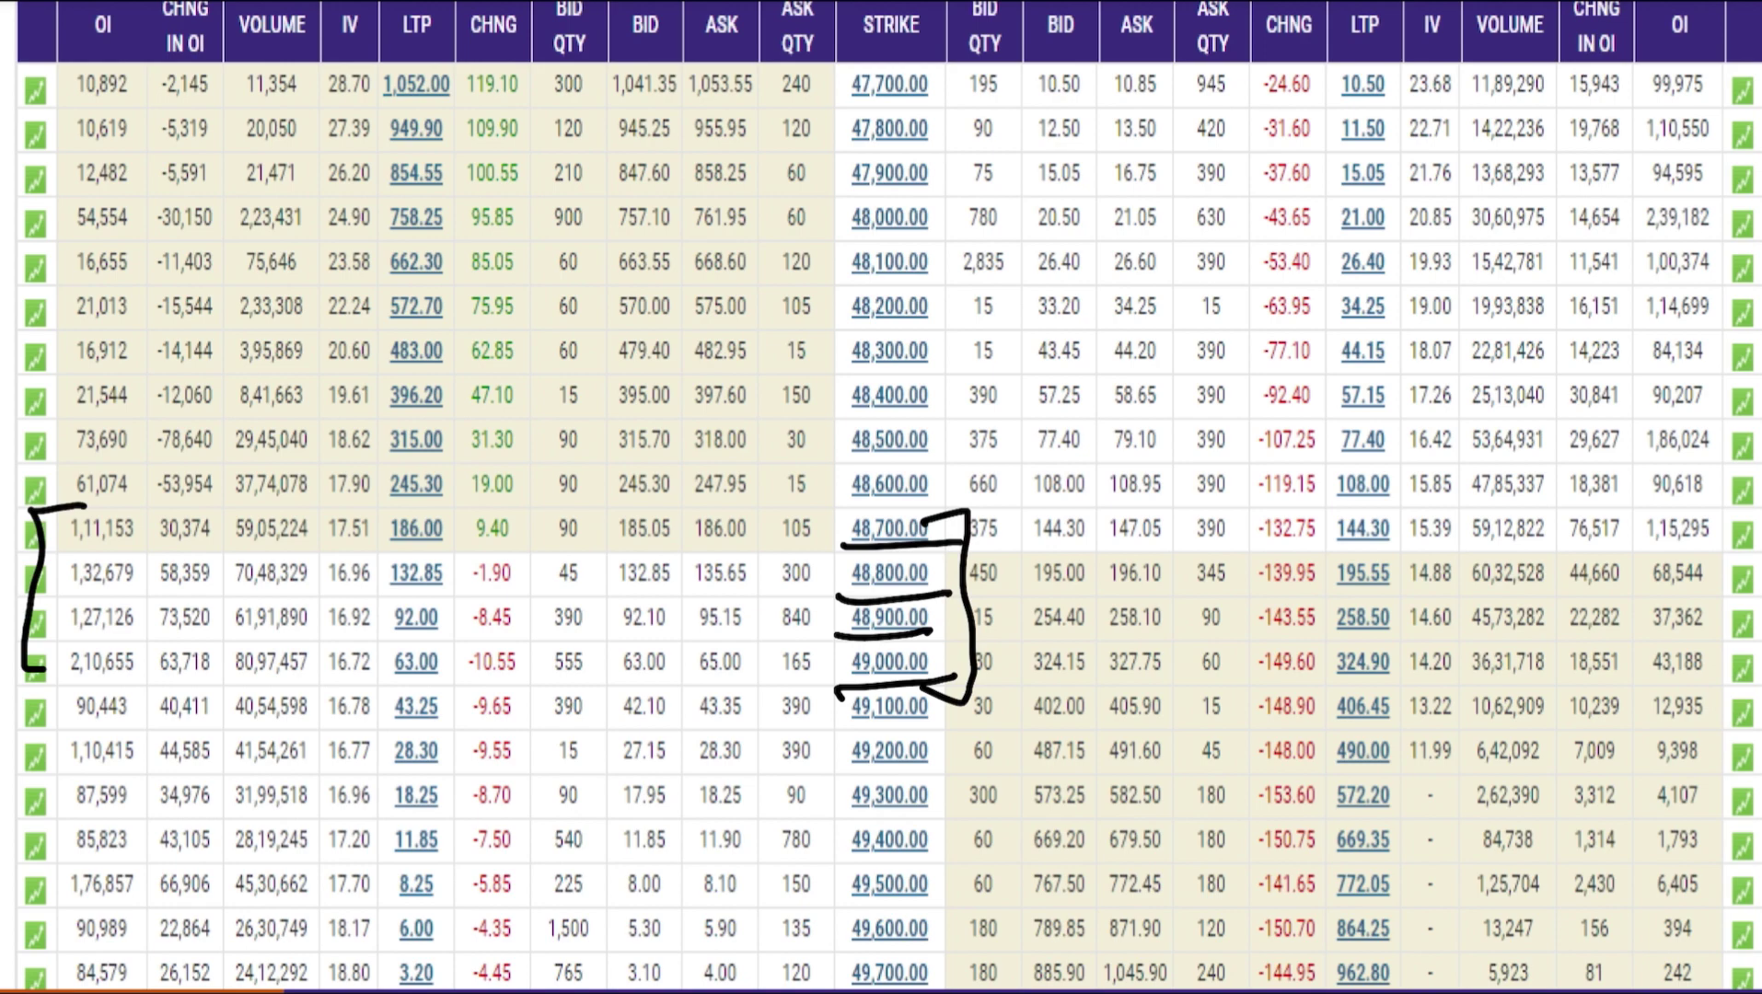
drag(138, 508, 113, 699)
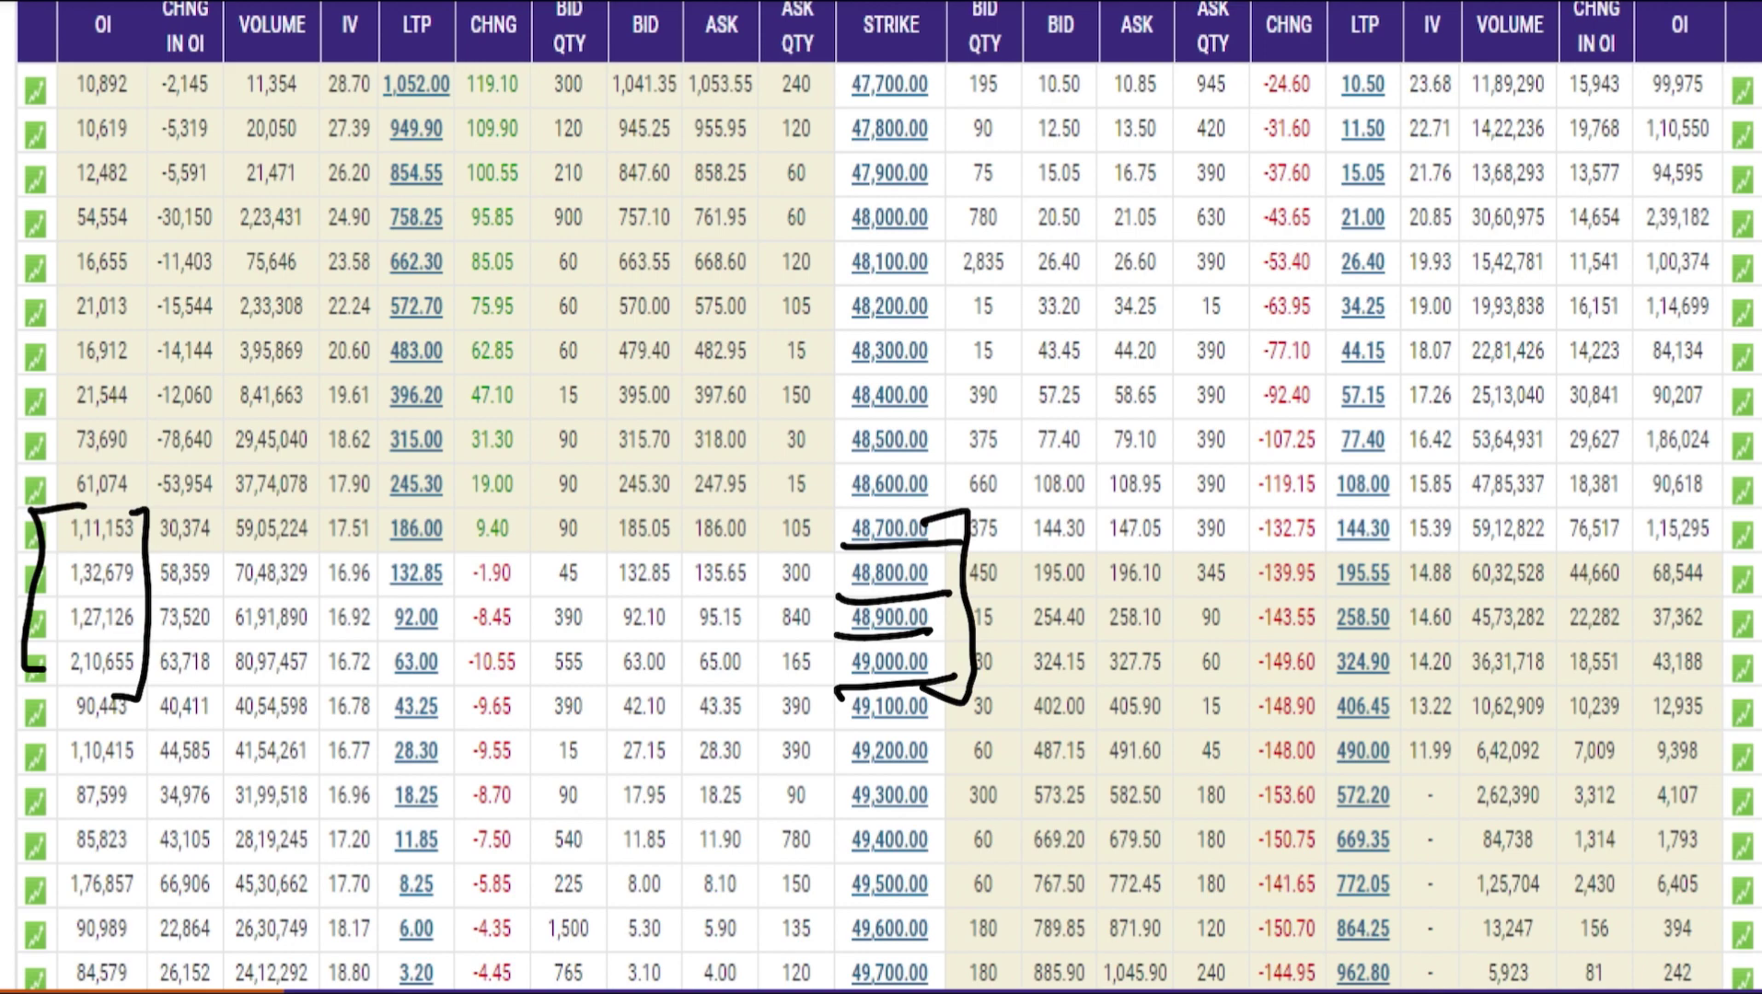
drag(51, 514, 0, 562)
mouse_move(3, 548)
mouse_down()
mouse_move(53, 492)
mouse_move(17, 551)
mouse_up()
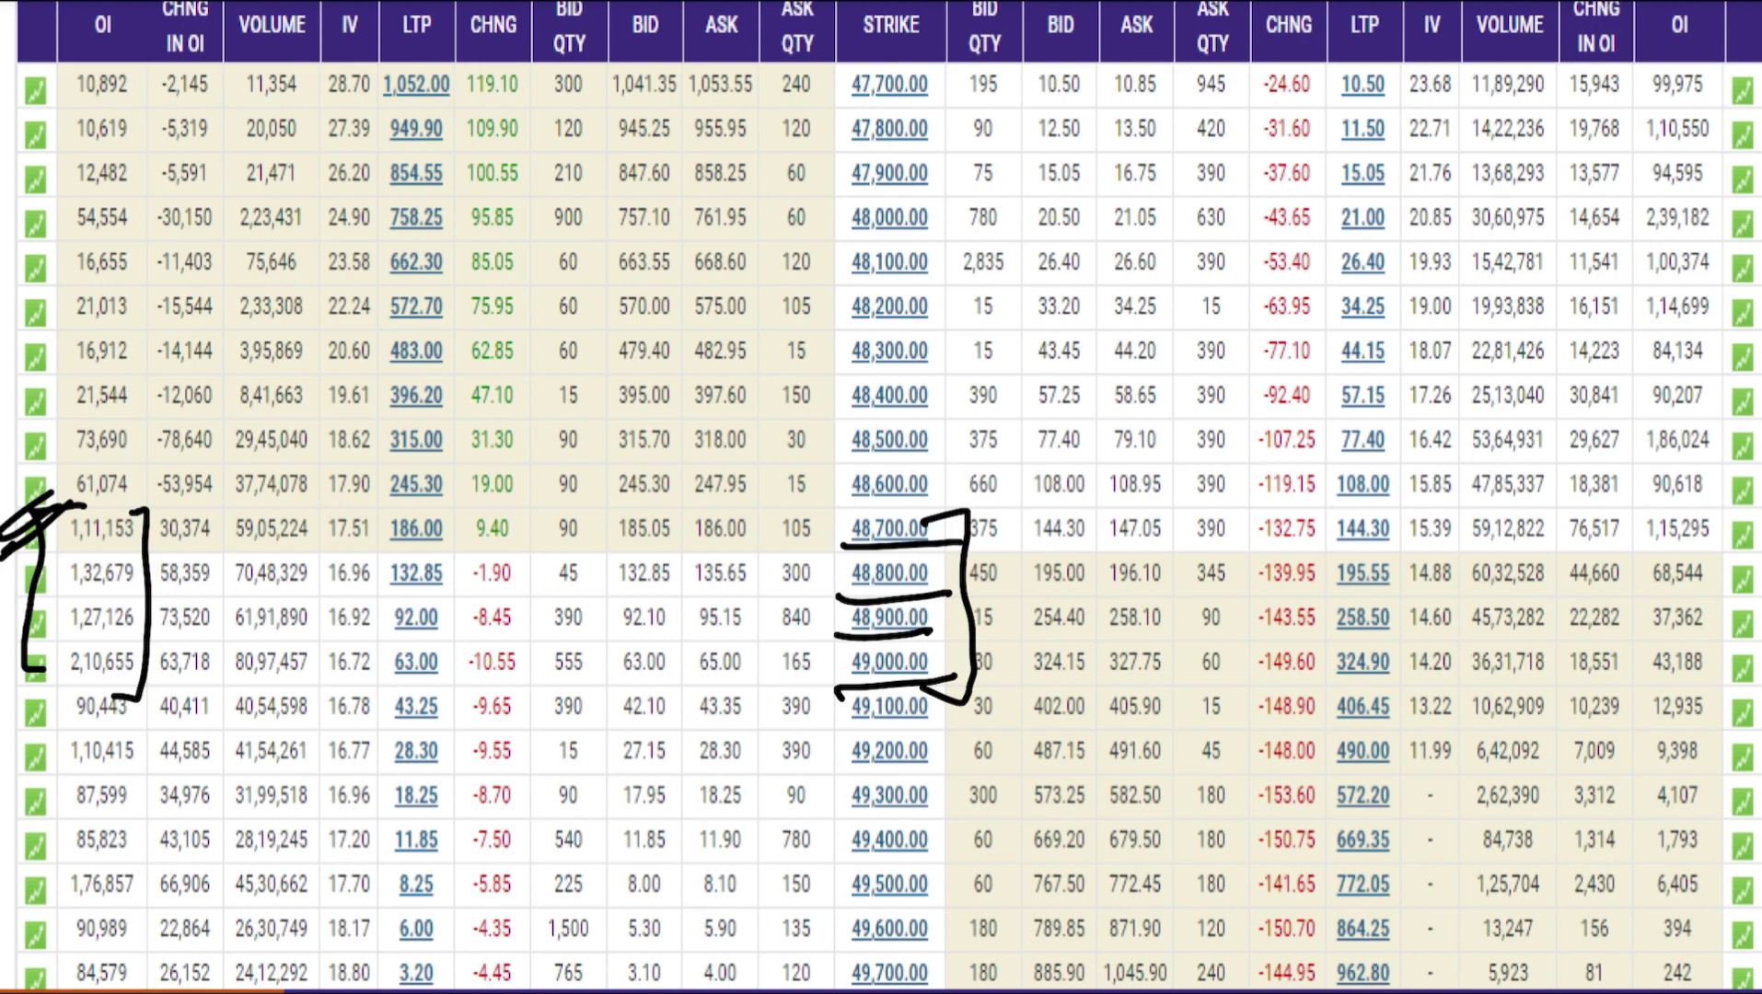
Circle the 48,500 strike and underline its put open interest.
drag(839, 456, 904, 453)
drag(1631, 455, 1716, 451)
mouse_move(921, 422)
mouse_down()
mouse_move(900, 411)
mouse_move(930, 414)
mouse_up()
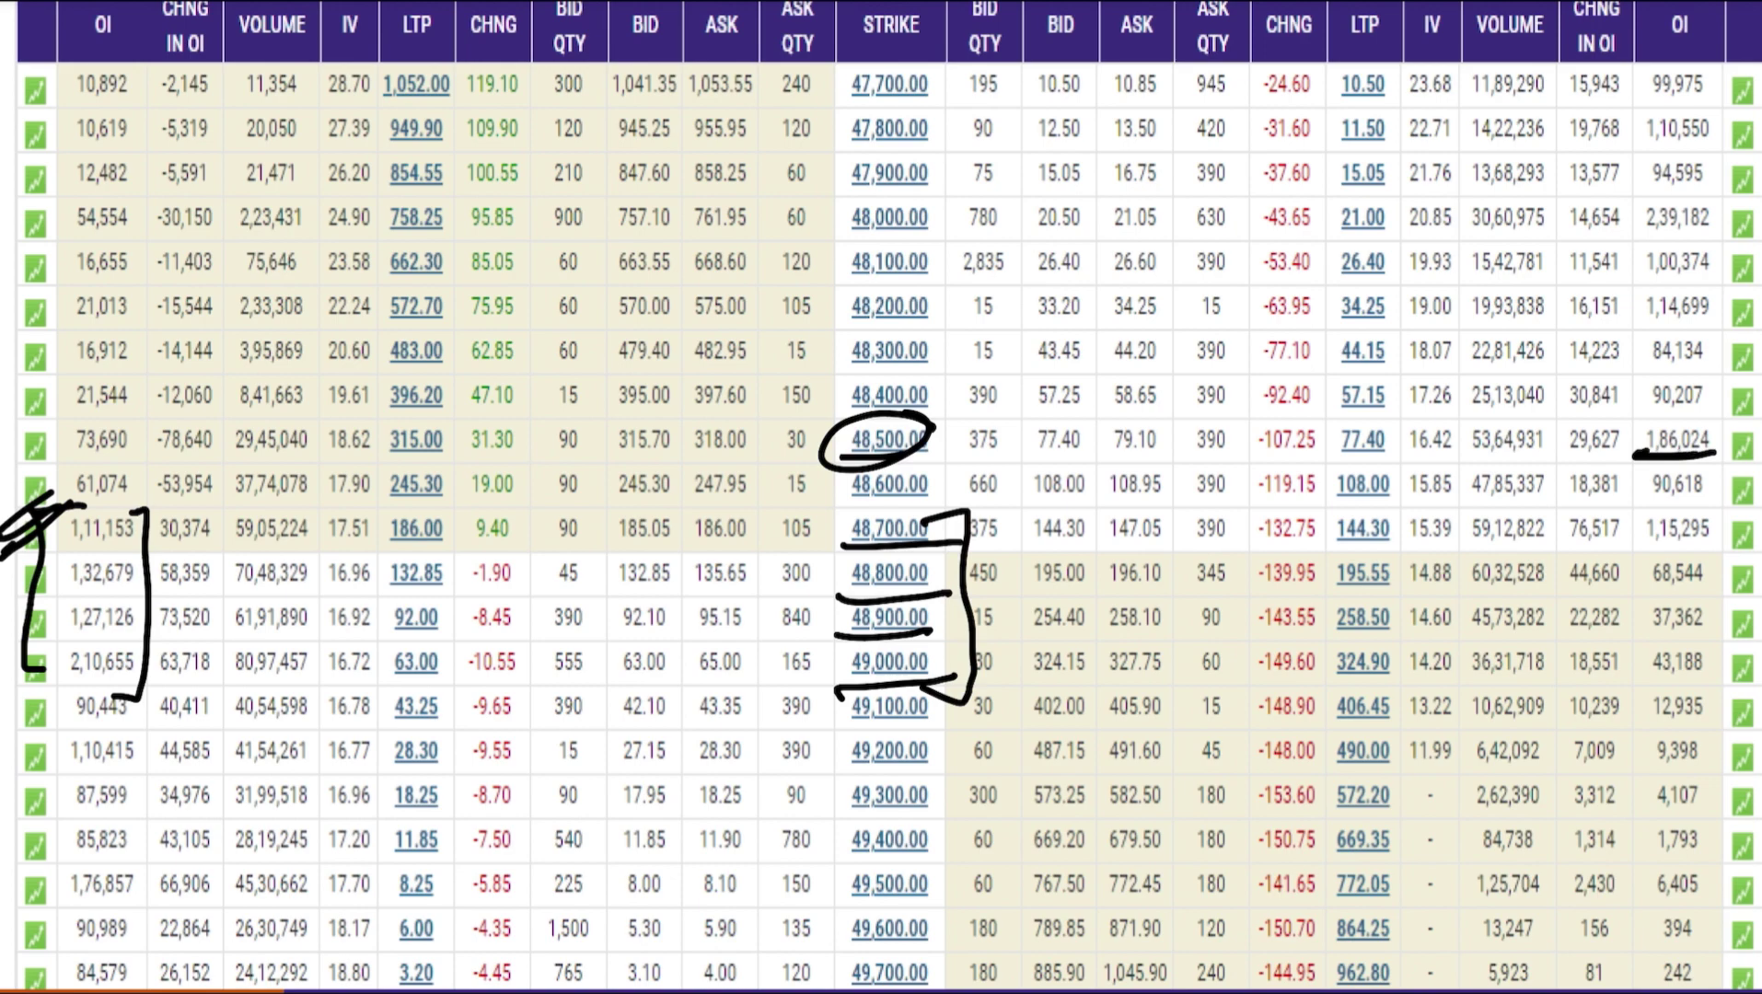